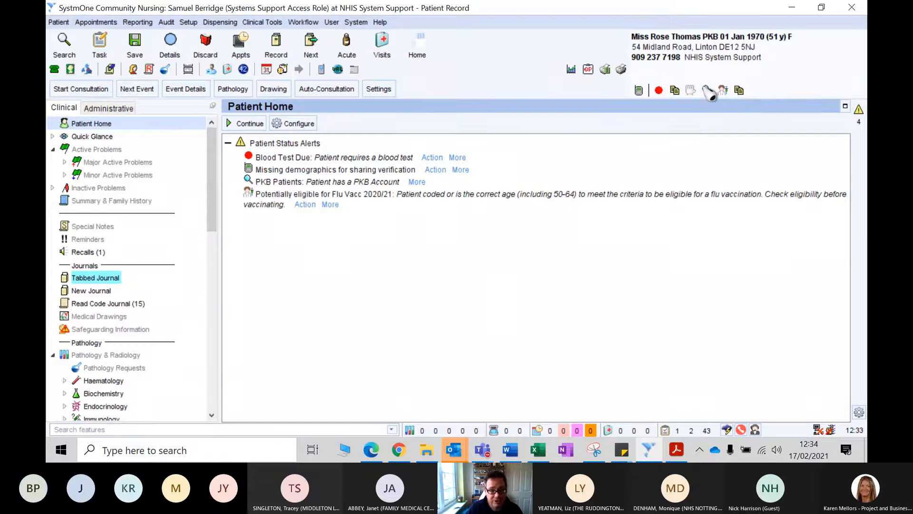
- Switch to the Patients Know Best admin site in Edge and download the contact details from the institution's Advanced Consent page
left_click(792, 7)
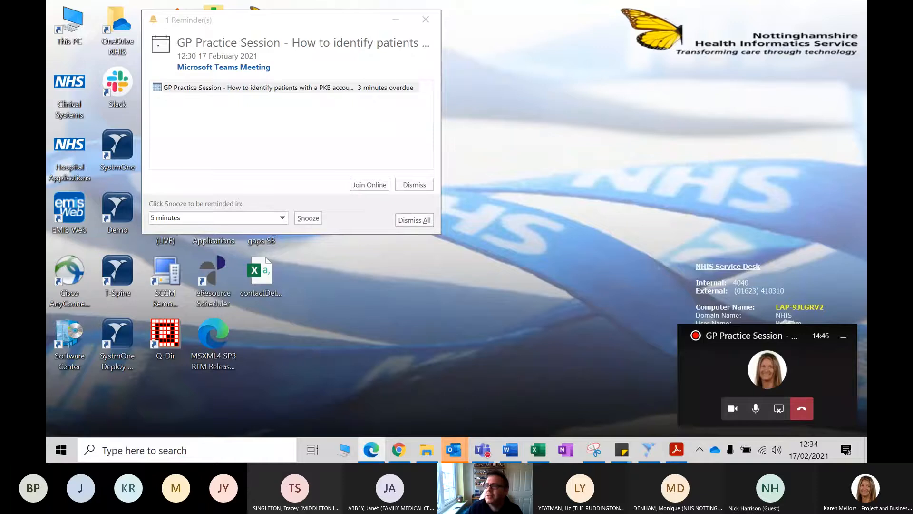
left_click_drag(867, 286, 378, 1)
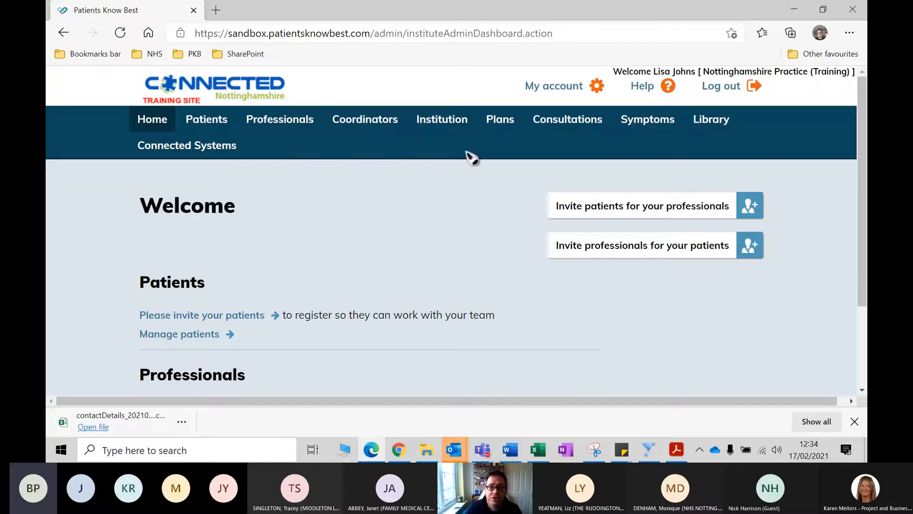
left_click(447, 125)
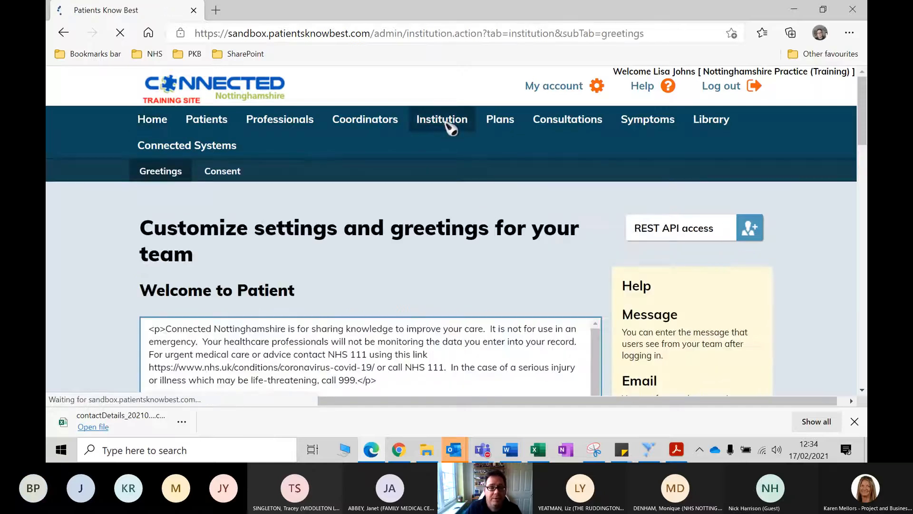
left_click(220, 175)
scroll(295, 188, "down", 1)
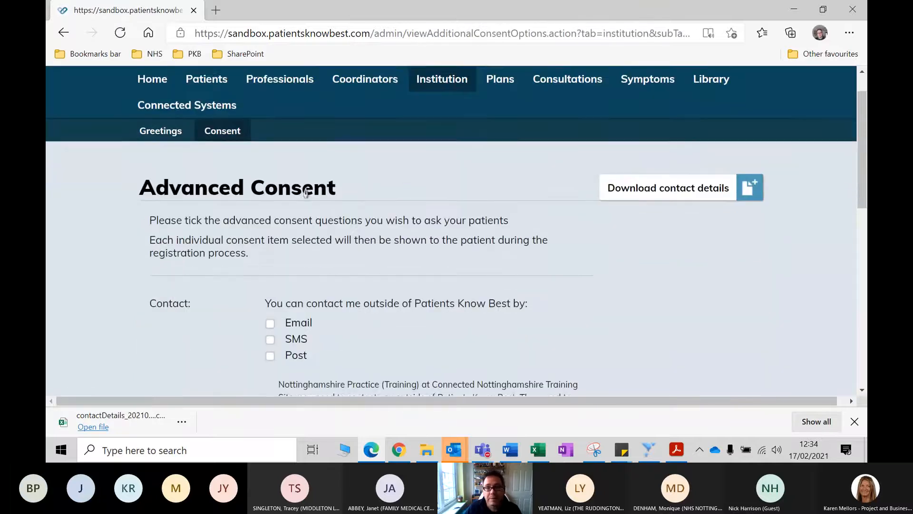
left_click(680, 189)
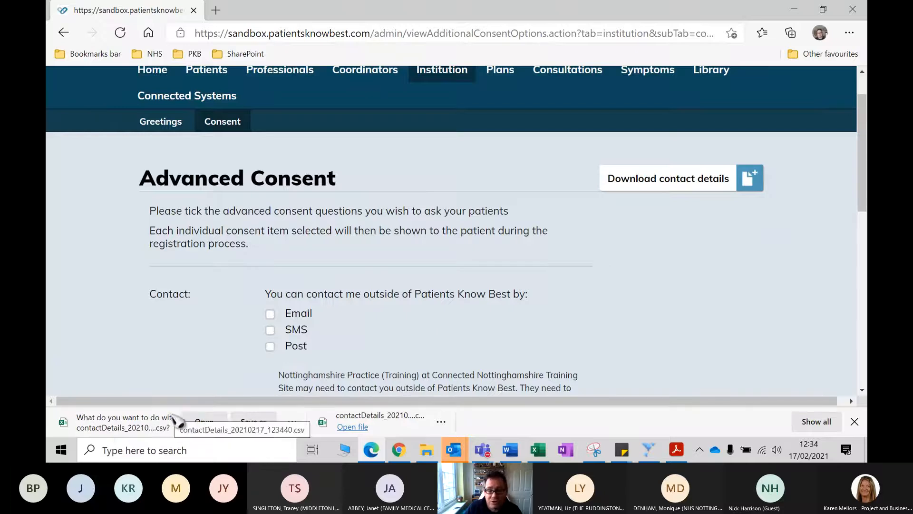
scroll(465, 322, "up", 1)
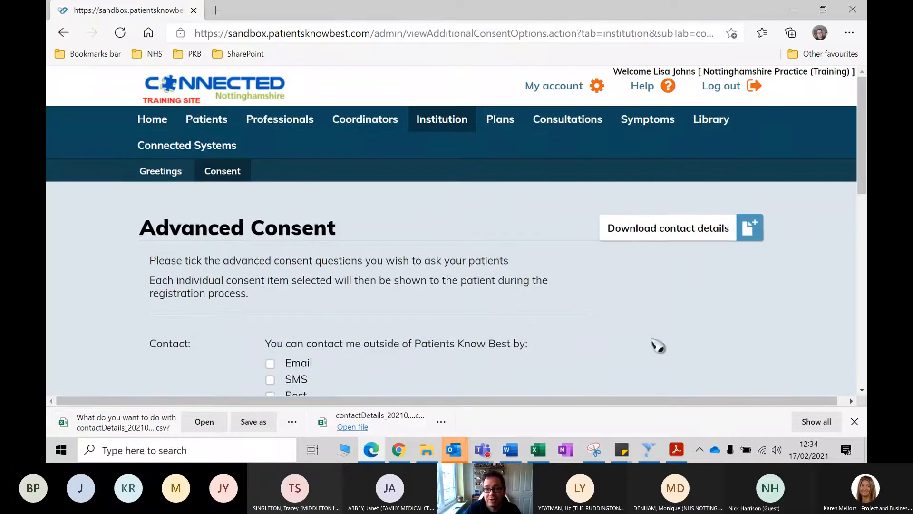
- Switch to the contactDetails workbook in Excel and examine the values in the national identifier and primaryEmail columns
left_click(794, 10)
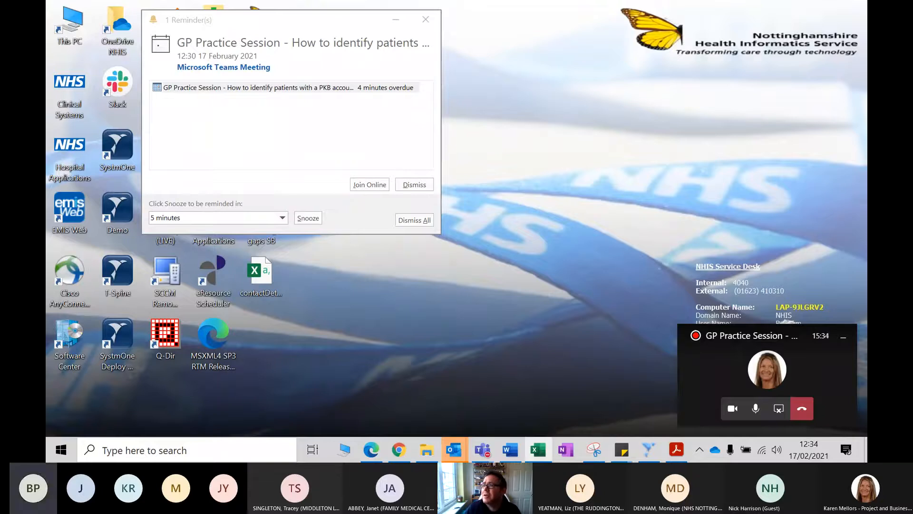
left_click_drag(867, 355, 243, 1)
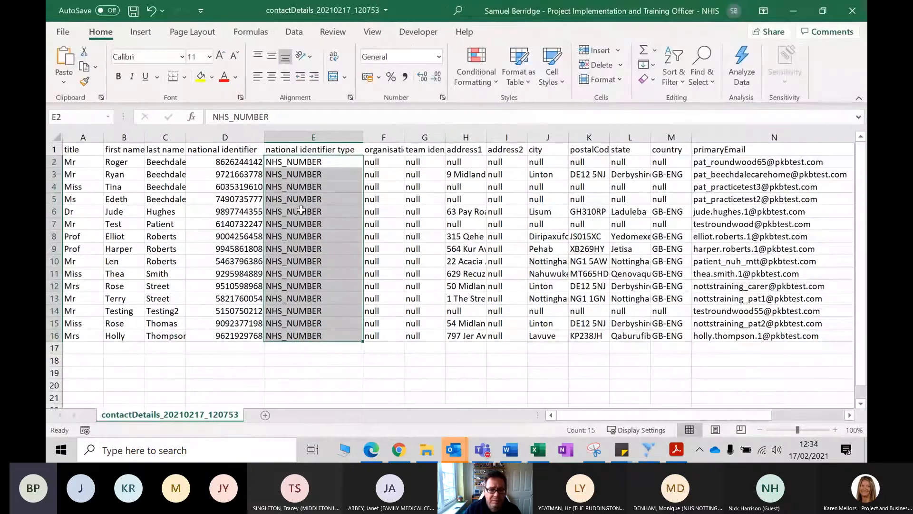
left_click(334, 347)
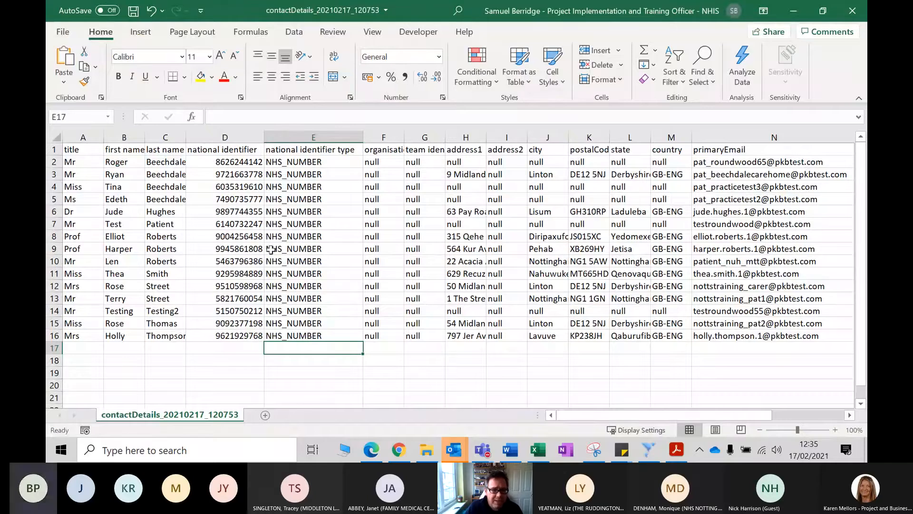
left_click(225, 162)
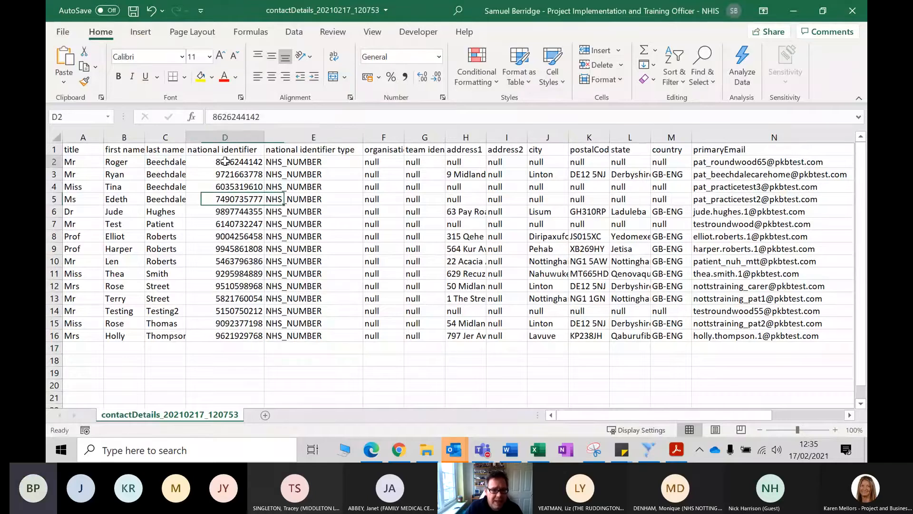
key("ctrl+shift+Down")
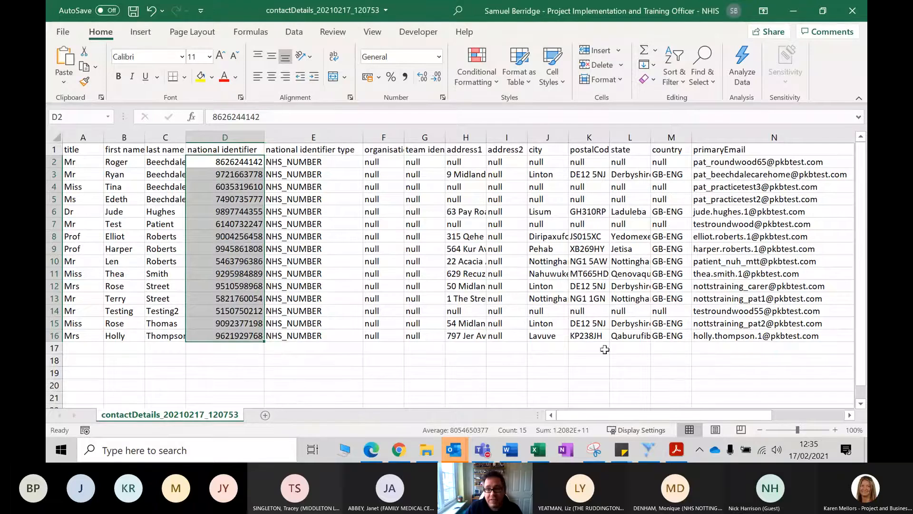
left_click(712, 163)
left_click_drag(714, 173, 709, 337)
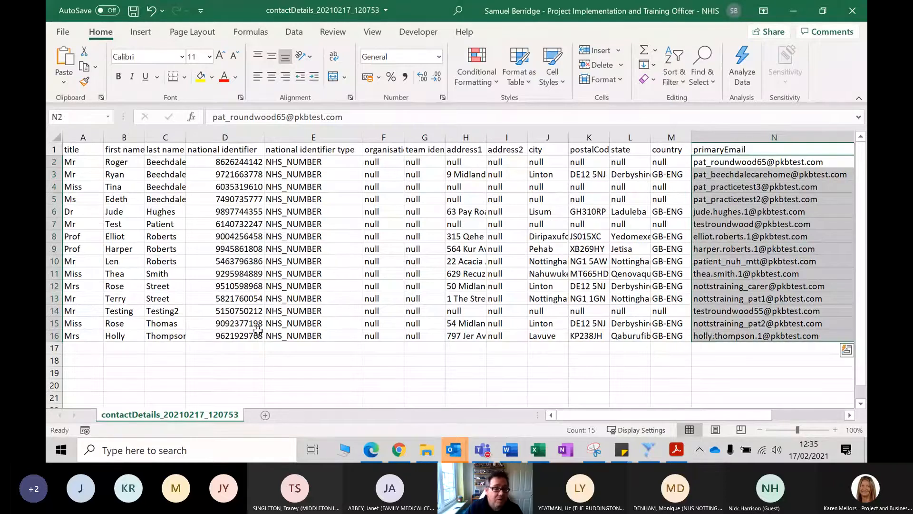
- Delete all columns before primaryEmail except national identifier, including title, names, identifier type and address fields through country
left_click_drag(90, 134, 165, 138)
right_click(166, 139)
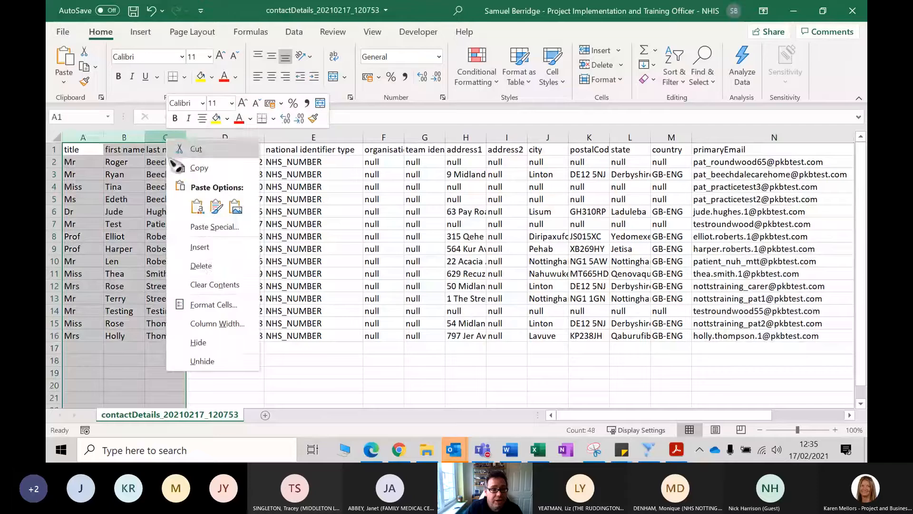
left_click(201, 265)
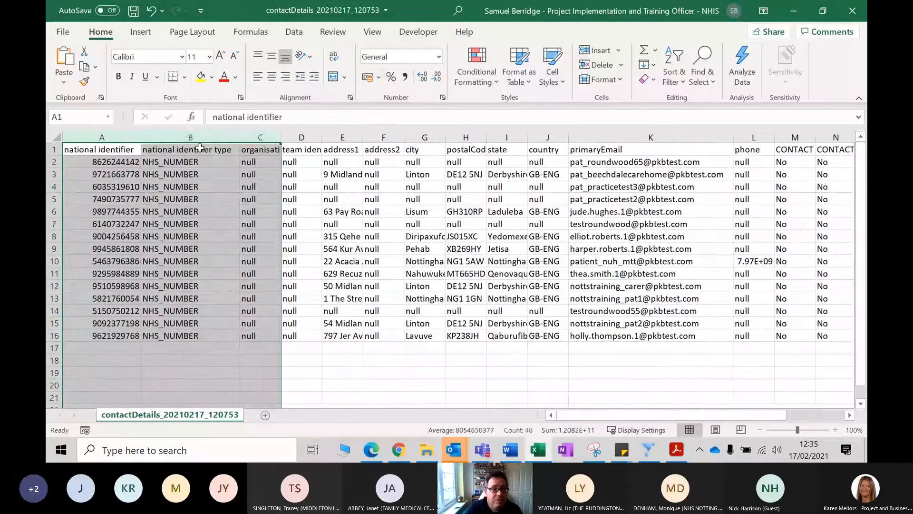
left_click(383, 261)
left_click_drag(190, 137, 529, 141)
right_click(529, 142)
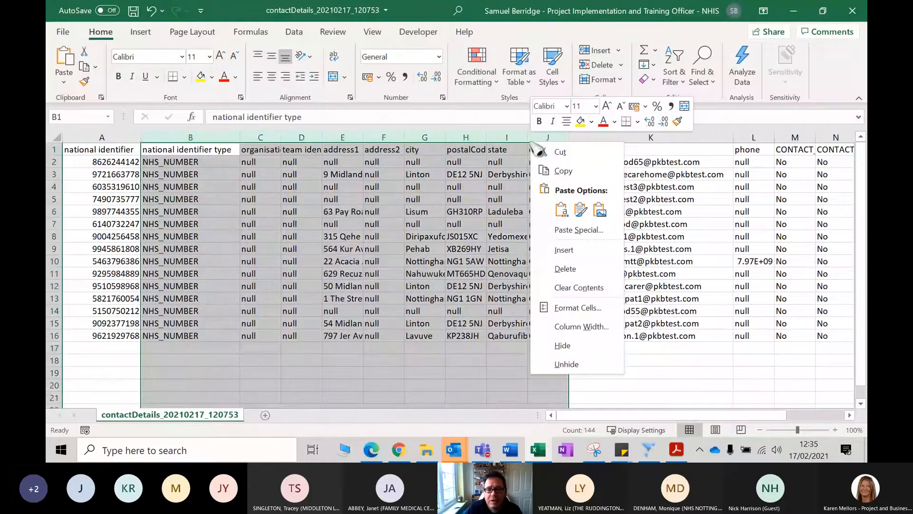
left_click(540, 262)
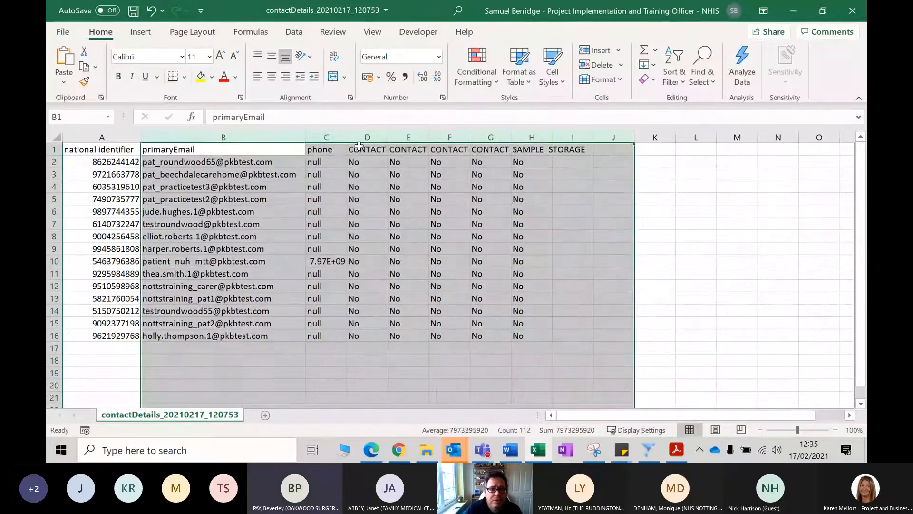
- Delete the phone, contact consent and SAMPLE_STORAGE columns after primaryEmail
left_click(337, 137)
left_click_drag(323, 136, 535, 145)
right_click(530, 137)
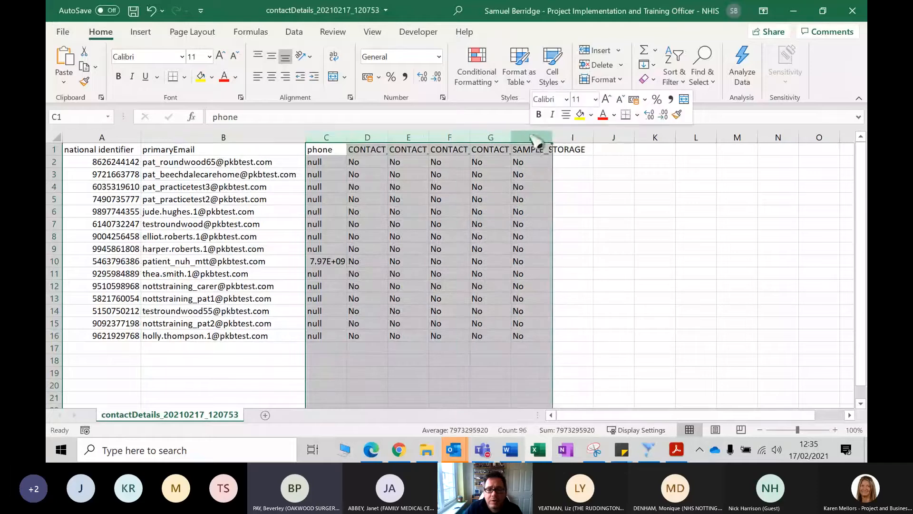
left_click(564, 261)
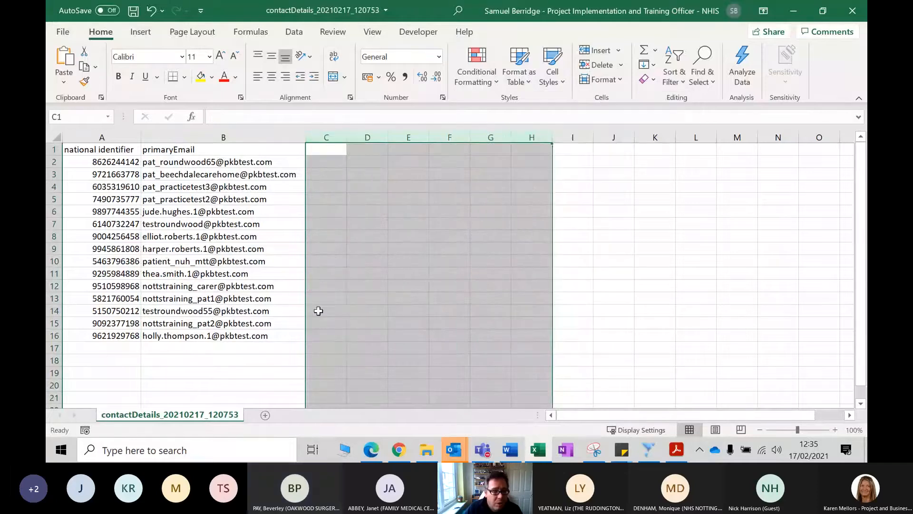
left_click(247, 350)
left_click(178, 336)
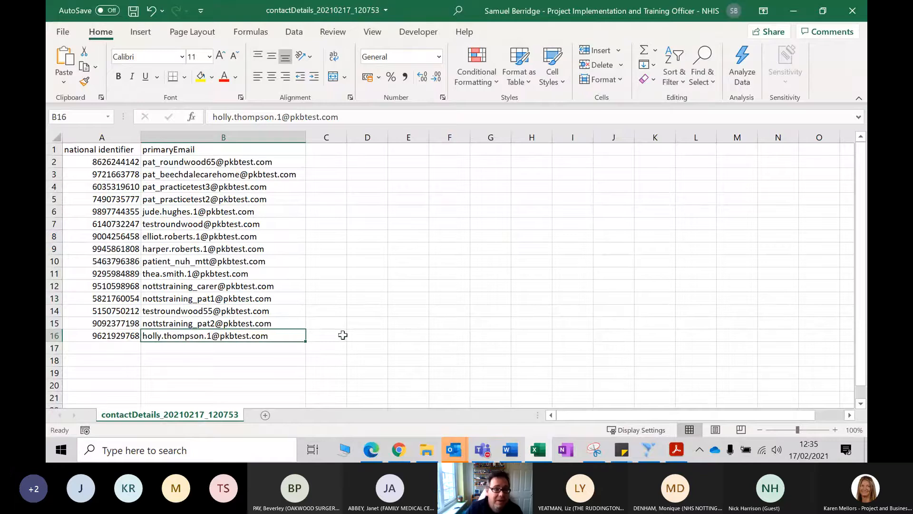
- Custom-sort the two remaining columns by primaryEmail on cell values, A to Z, treating the first row as headers
left_click_drag(98, 142, 285, 138)
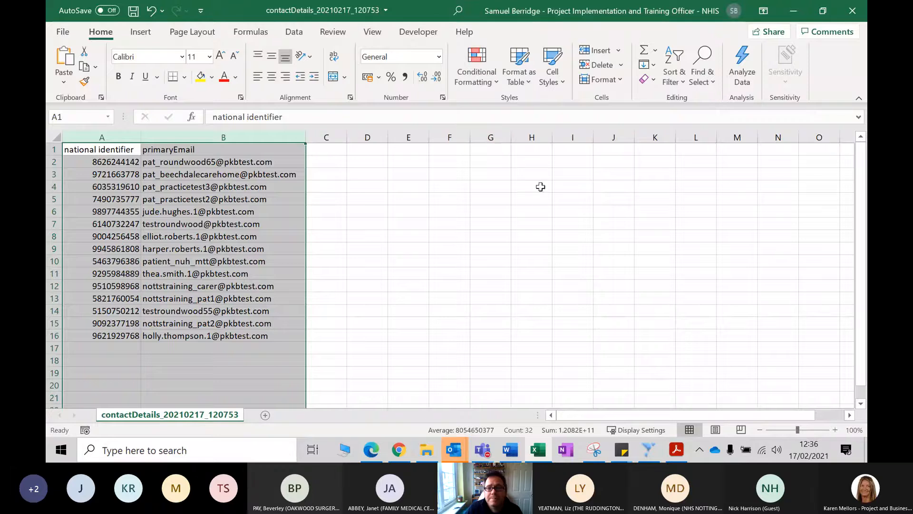
left_click(673, 81)
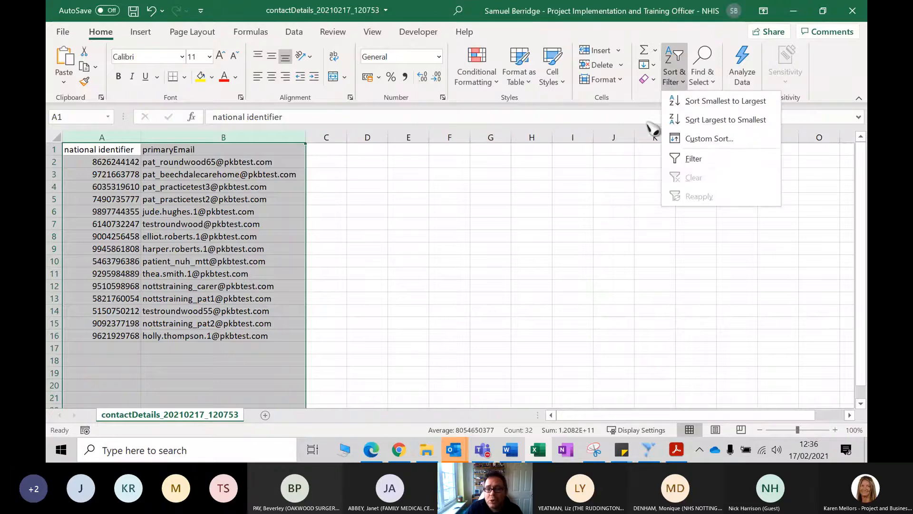
left_click(683, 144)
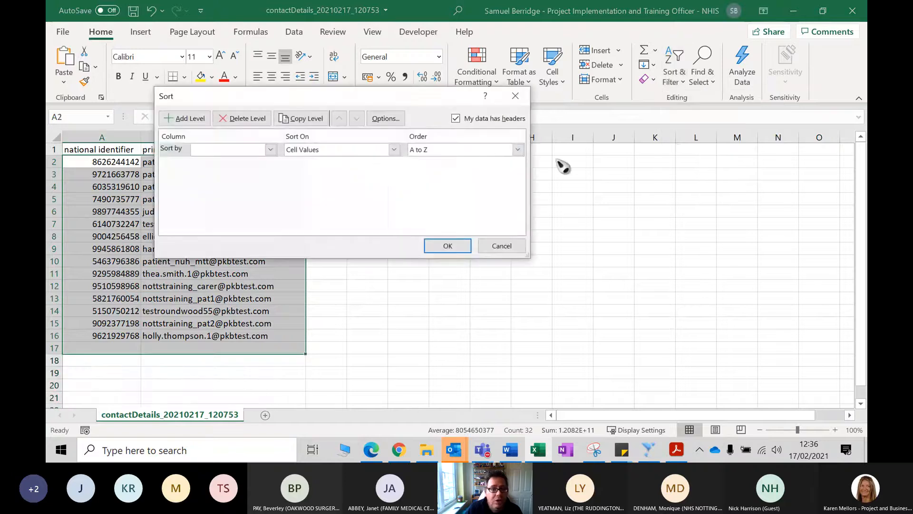
left_click(393, 150)
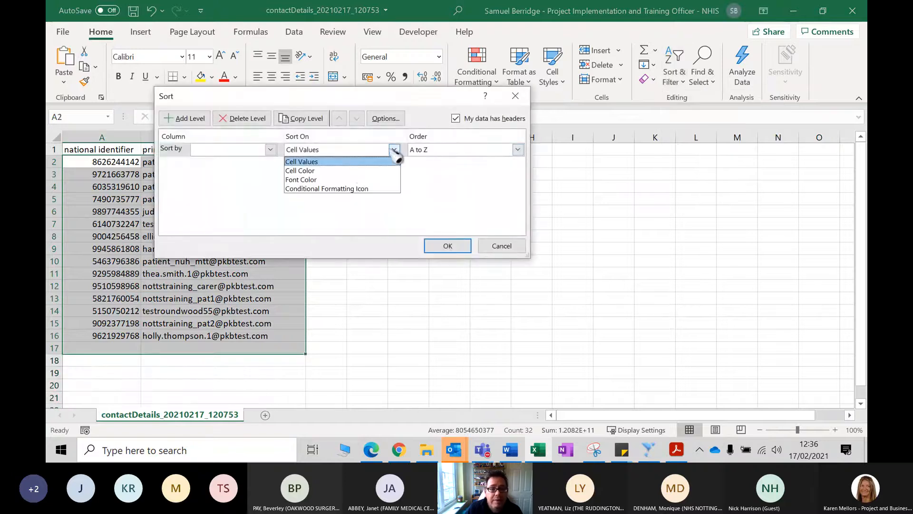
left_click(362, 161)
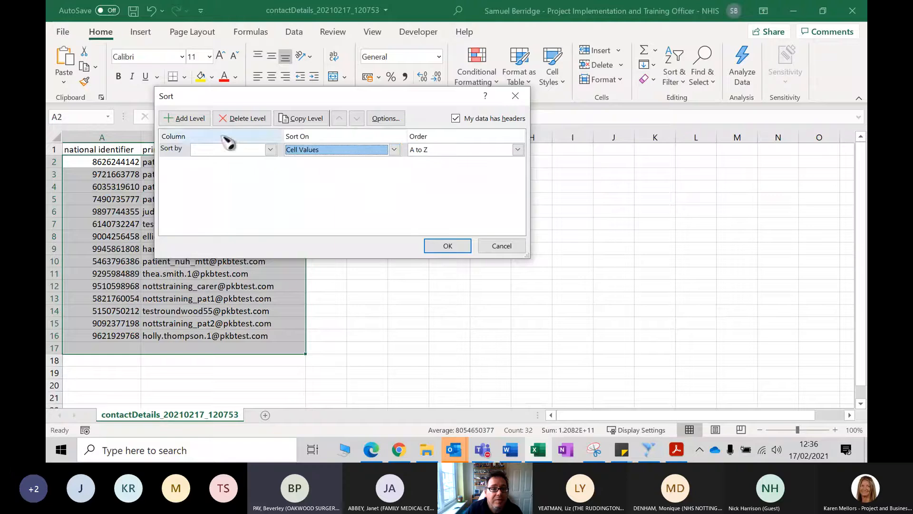
left_click(394, 151)
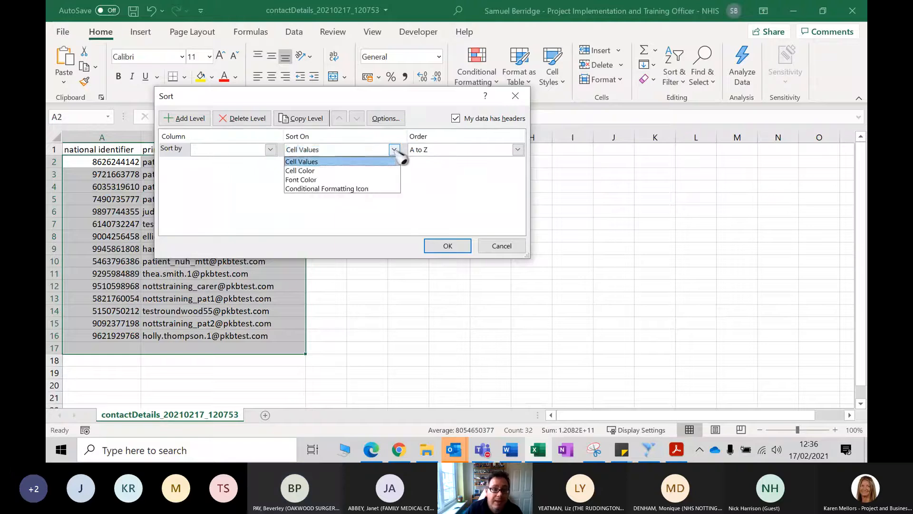
left_click(394, 150)
left_click(270, 150)
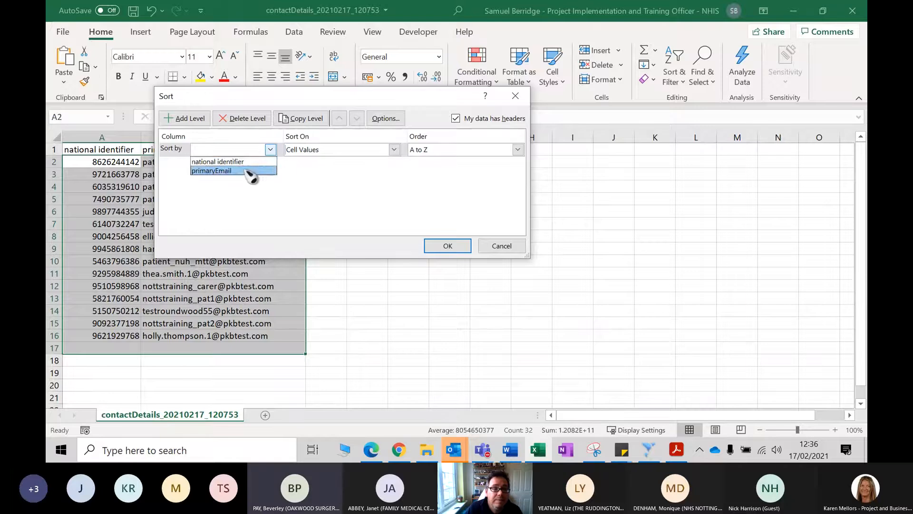
left_click(251, 171)
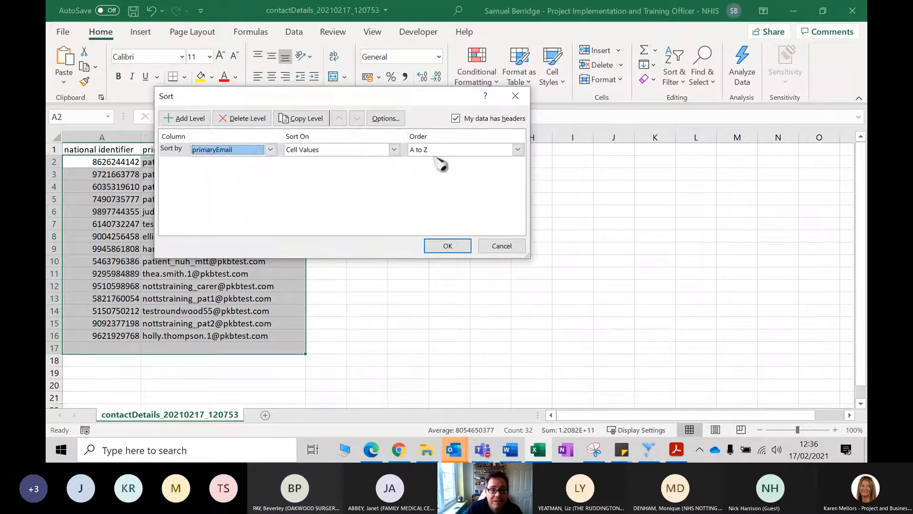
left_click(445, 246)
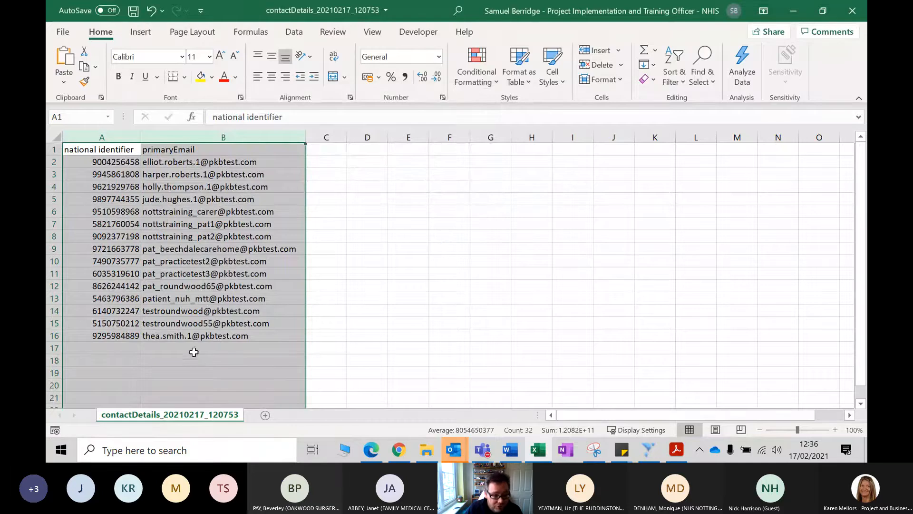
mouse_move(47, 263)
left_mouse_down()
mouse_move(48, 341)
mouse_move(50, 280)
left_mouse_up()
left_click(243, 324)
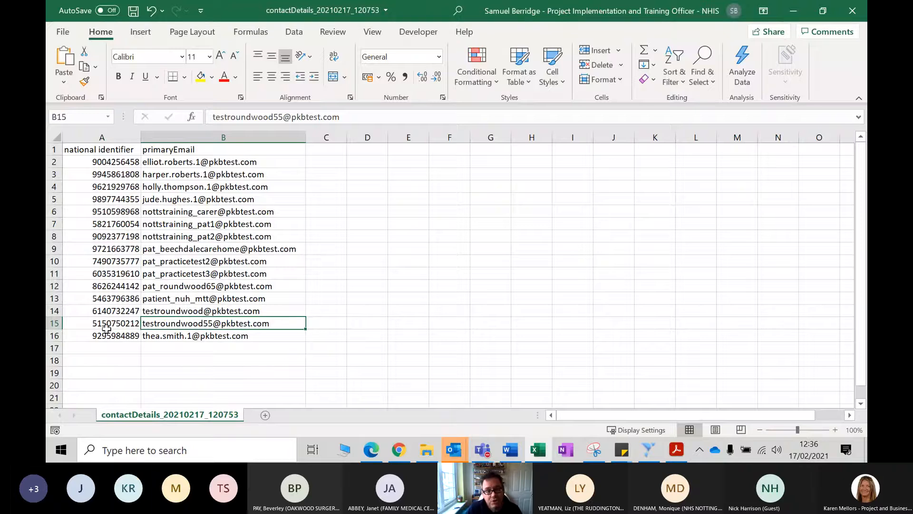
- Enter a ten-digit sample identifier with a leading zero in cell A17 and check the cell's stored value
left_click(116, 350)
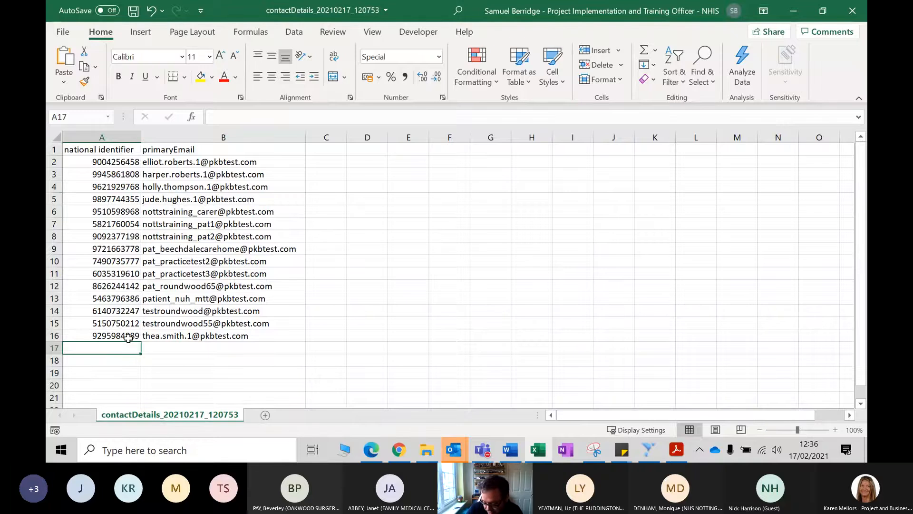
type("0123456789")
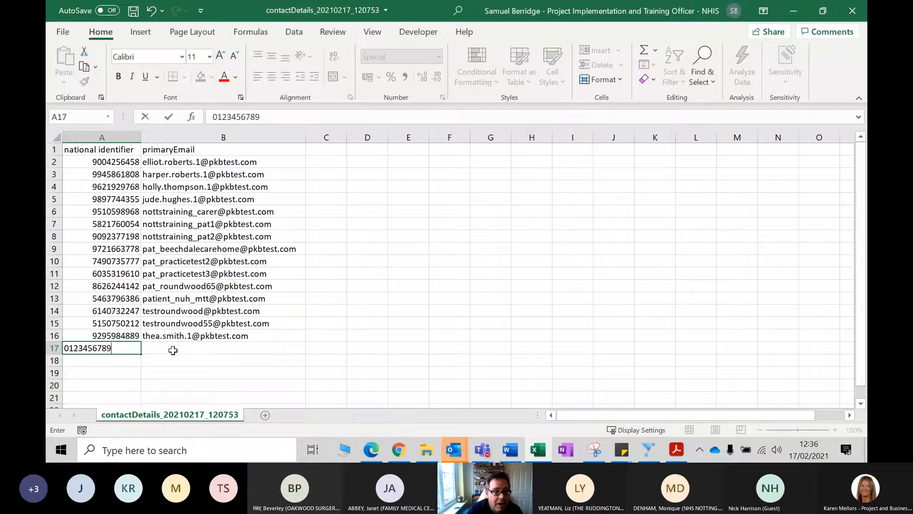
left_click(173, 350)
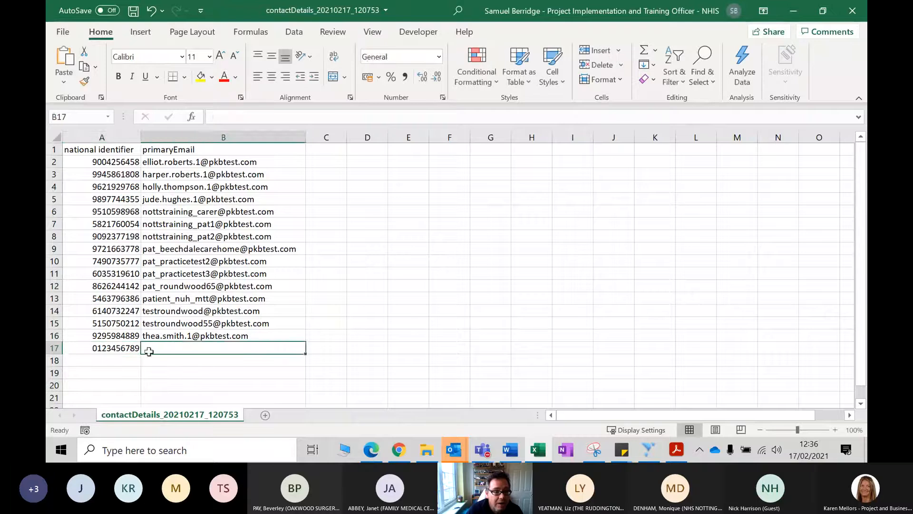
left_click(104, 355)
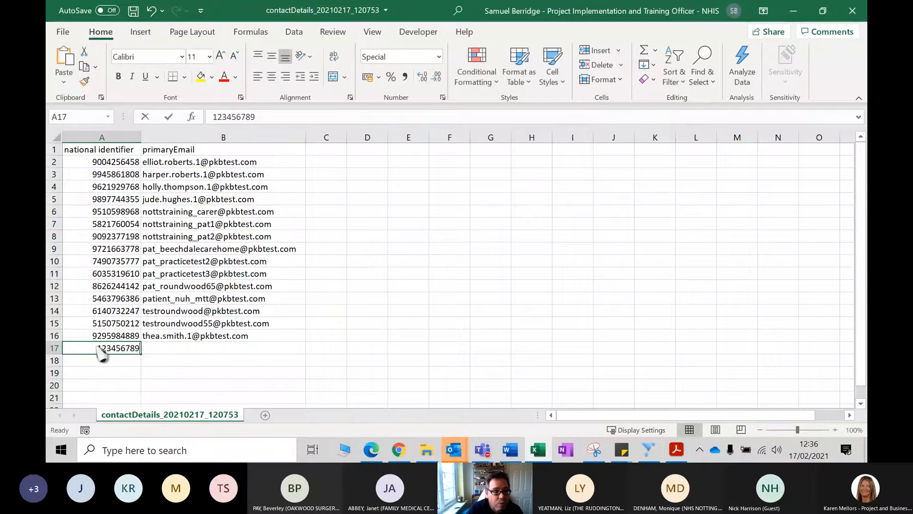
double_click(98, 348)
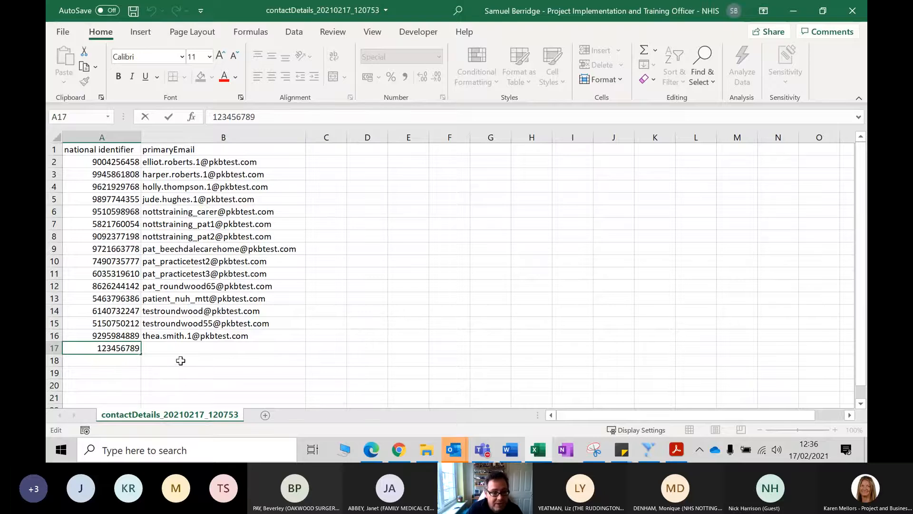
left_click(177, 356)
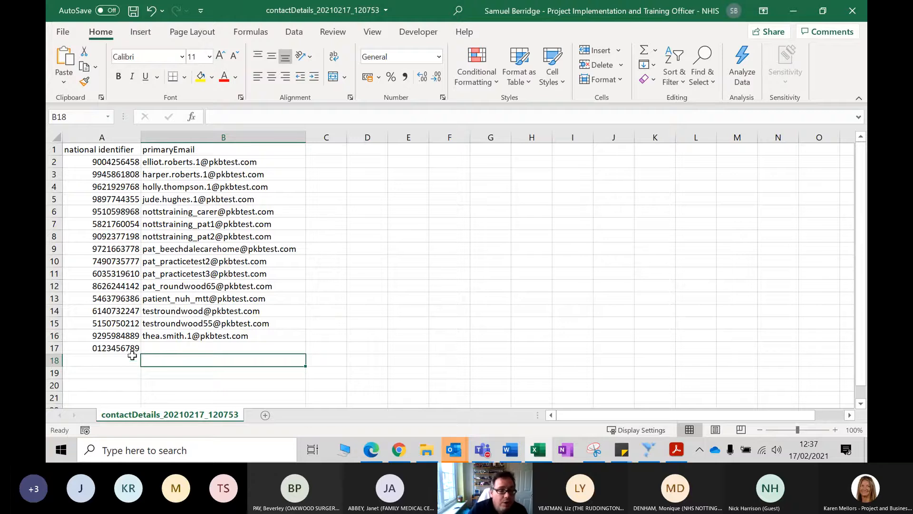
- Apply the custom number format 0######### to the entire national identifier column
left_click(90, 348)
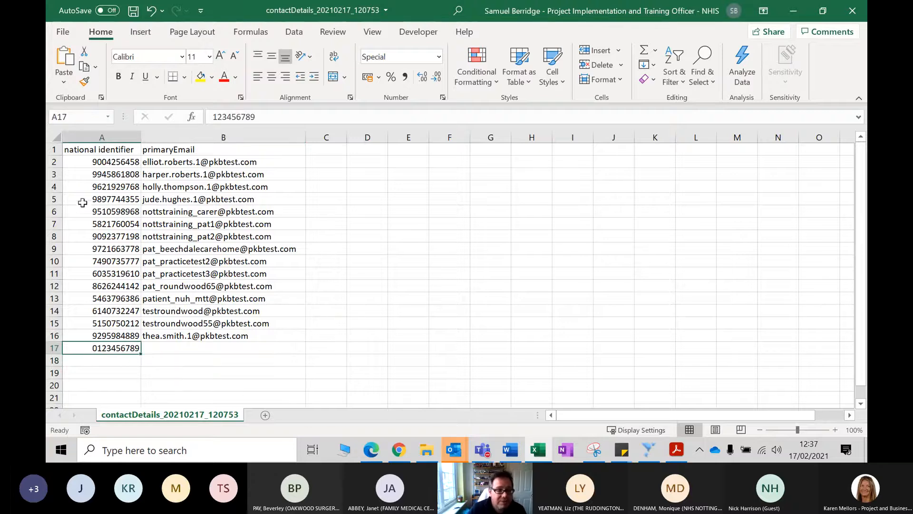
left_click(190, 361)
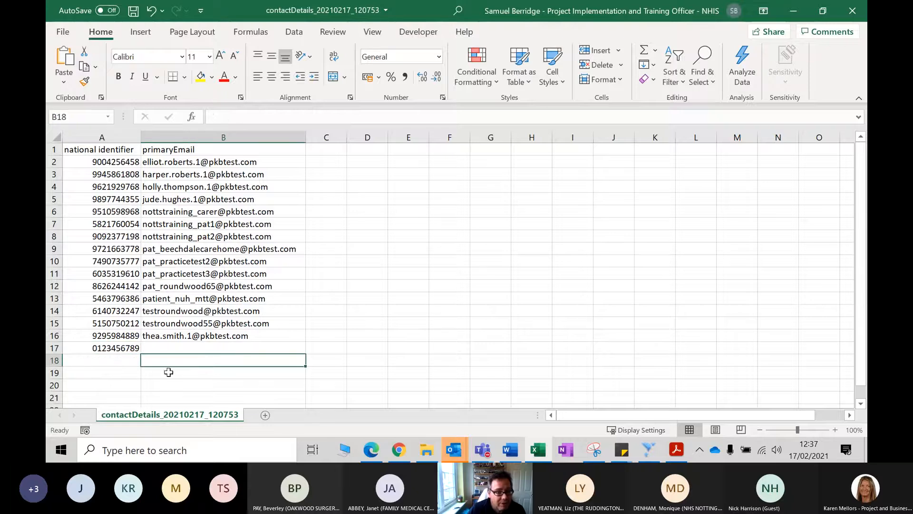
left_click_drag(100, 151, 86, 348)
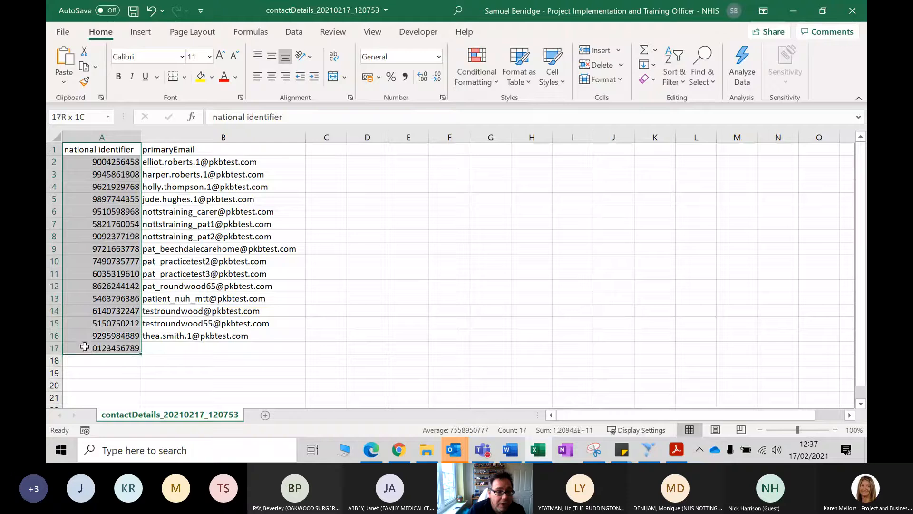
left_click(100, 137)
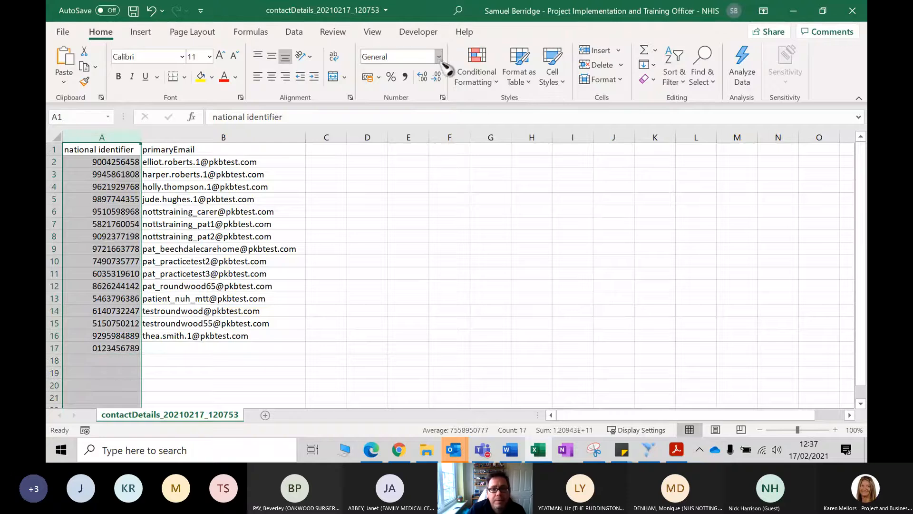
left_click(438, 56)
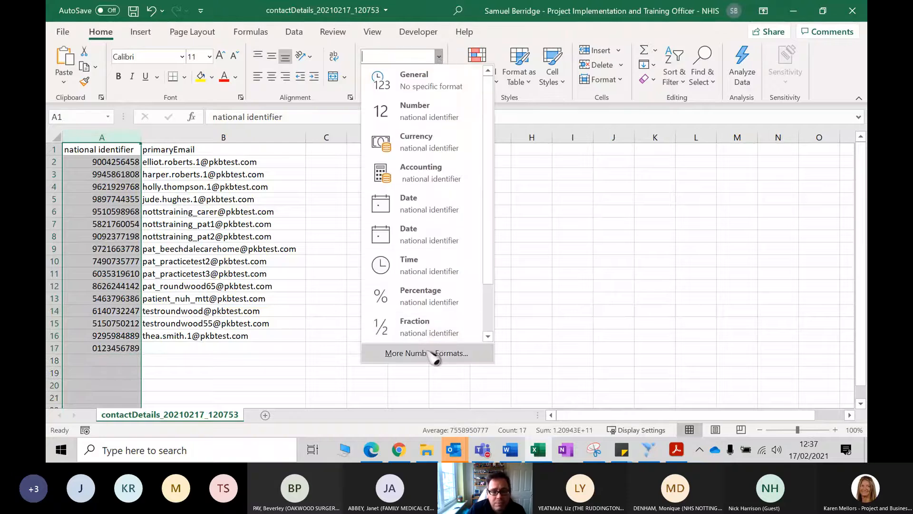
left_click(431, 353)
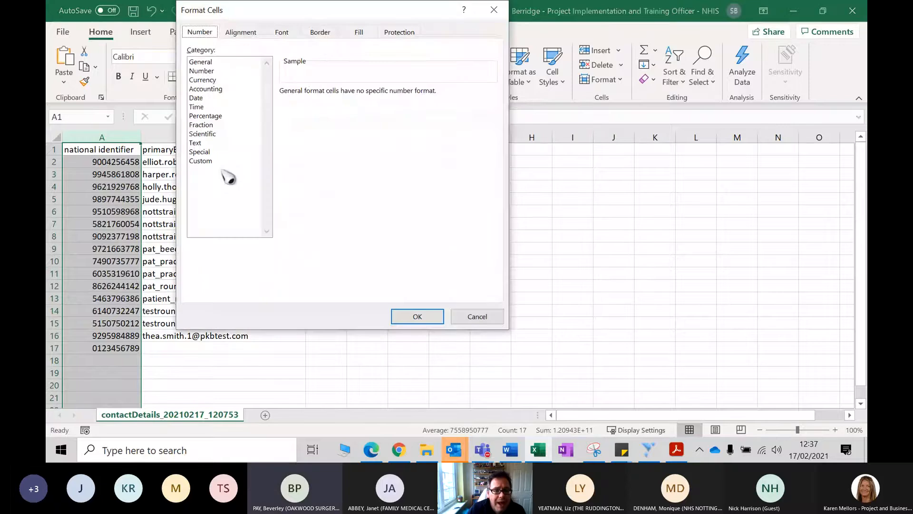
left_click(209, 161)
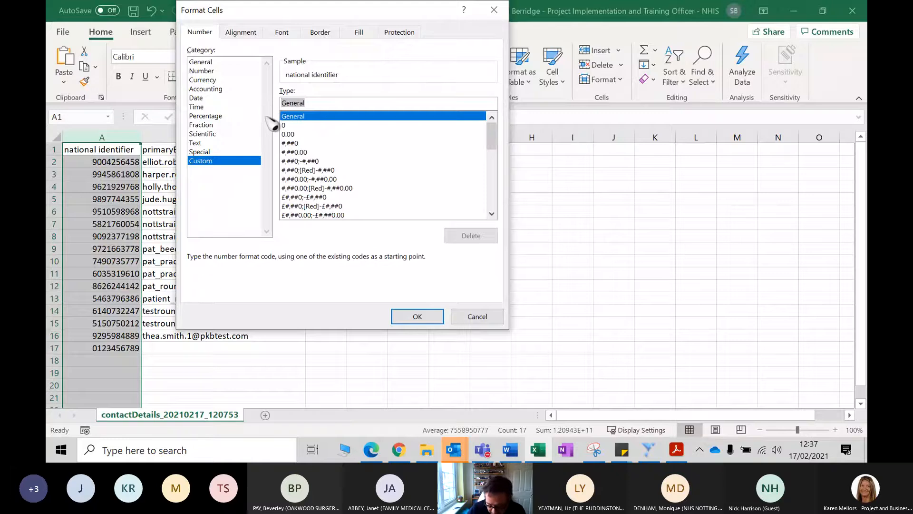
type("0")
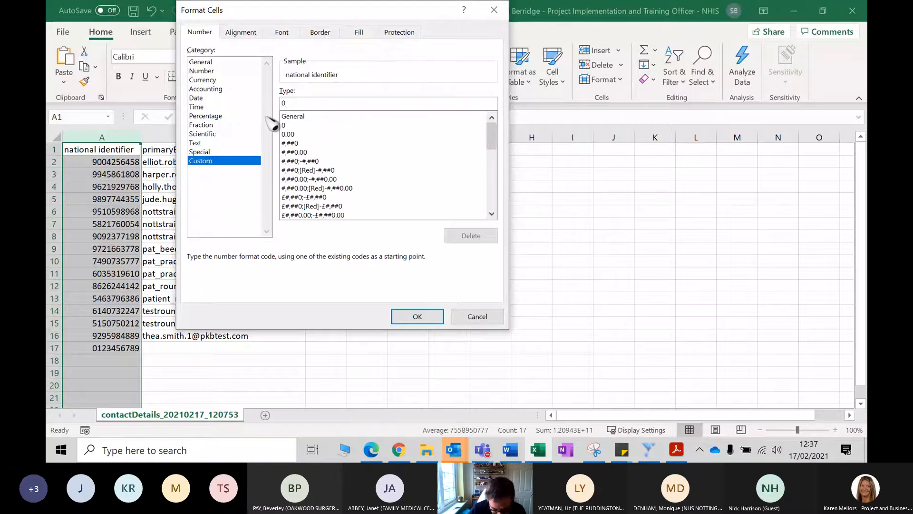
type("#########")
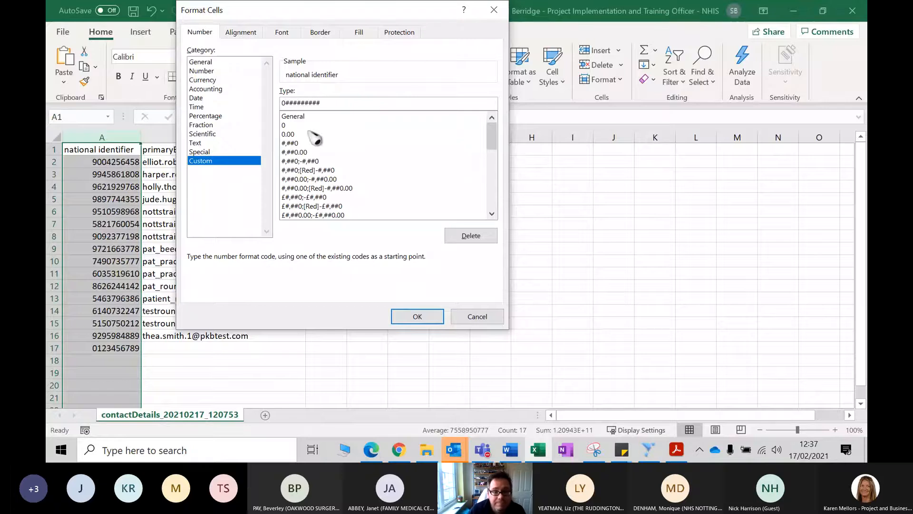
left_click(417, 317)
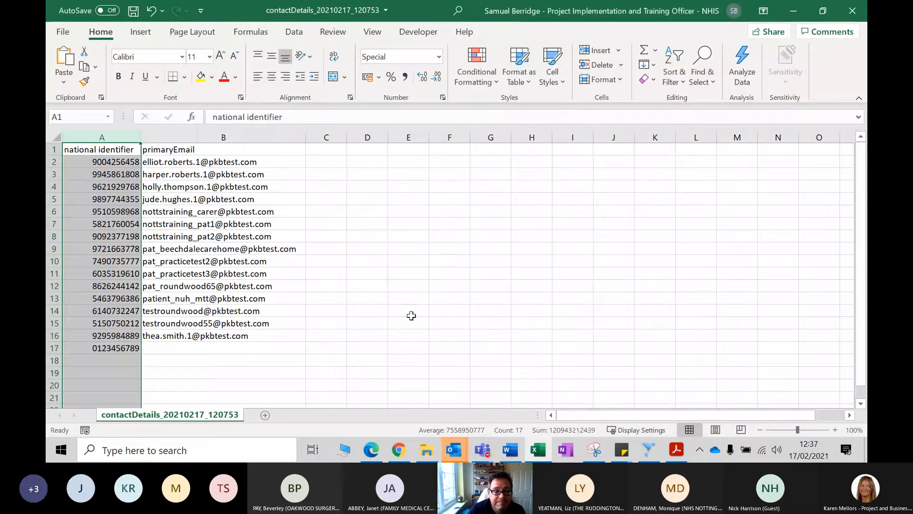
left_click(151, 356)
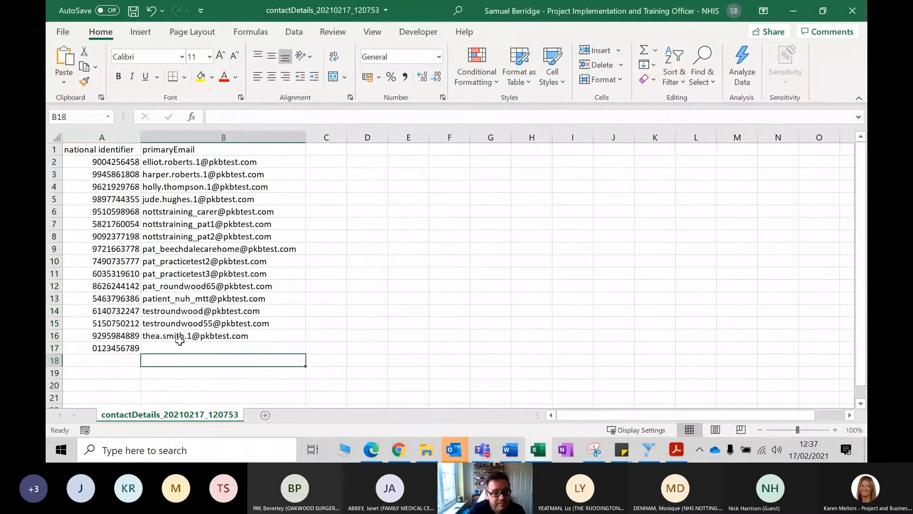
- Clear the sample identifier from cell A17, then save and close the contact details workbook
left_click(99, 349)
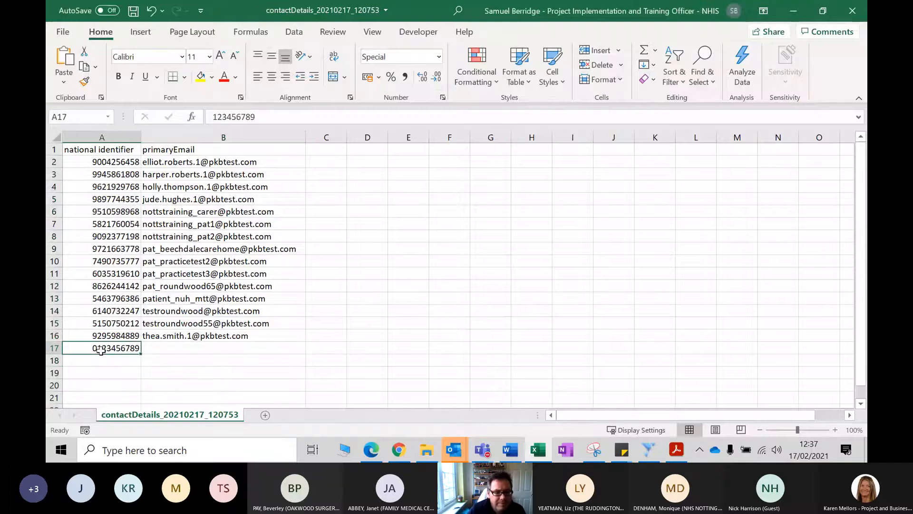
key("Delete")
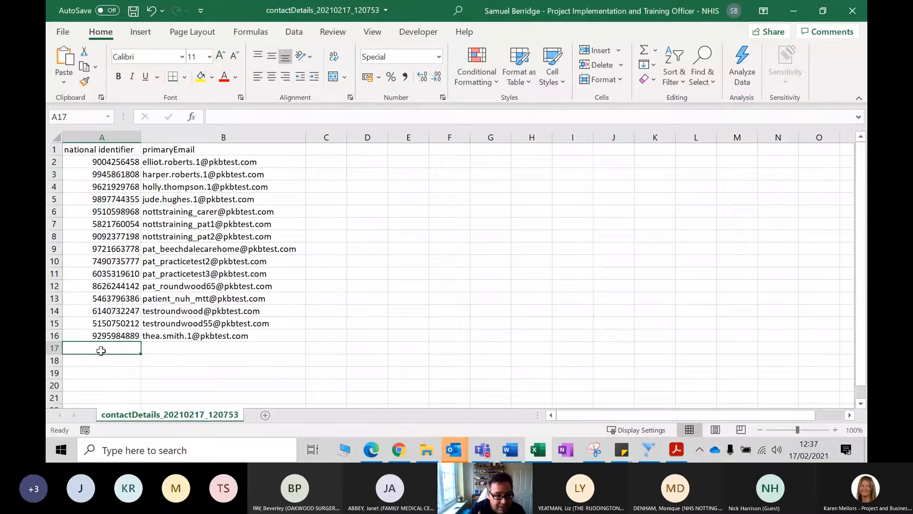
left_click(134, 10)
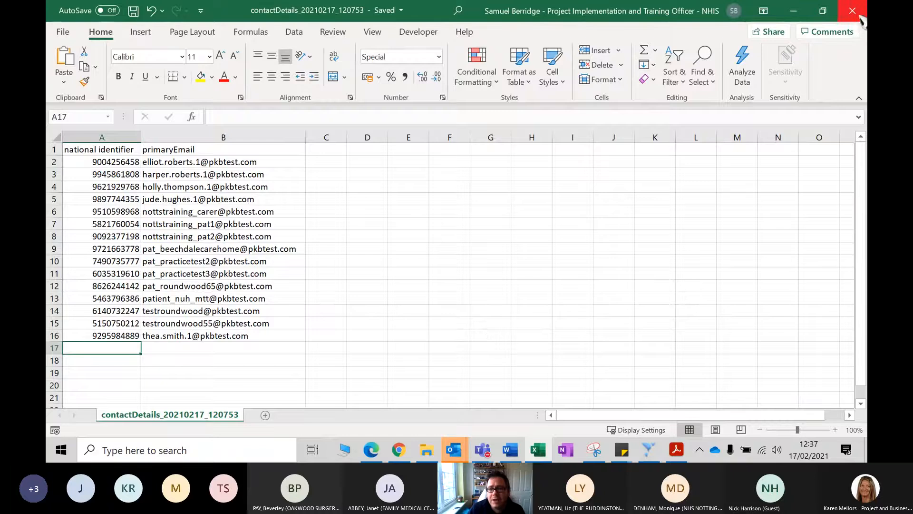
left_click(853, 11)
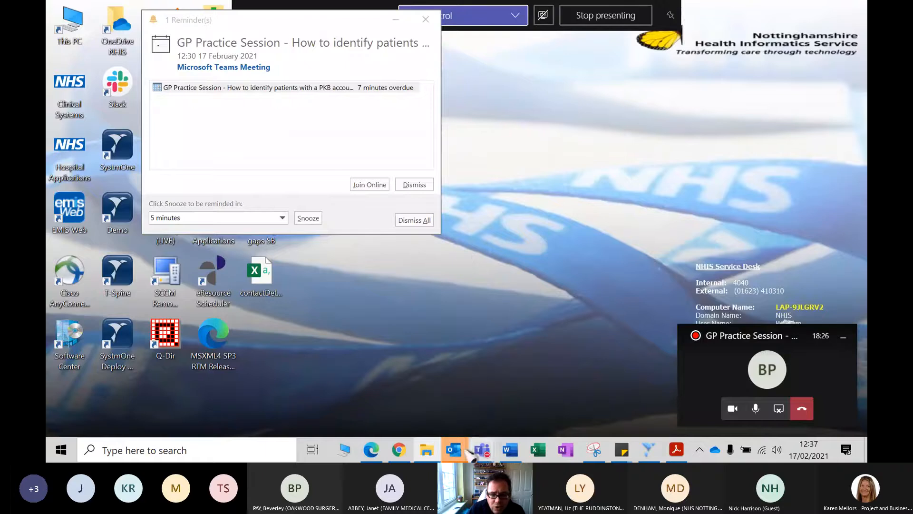
- Switch to SystmOne and open the Ad Hoc Patient List from the miscellaneous reports
left_click(648, 450)
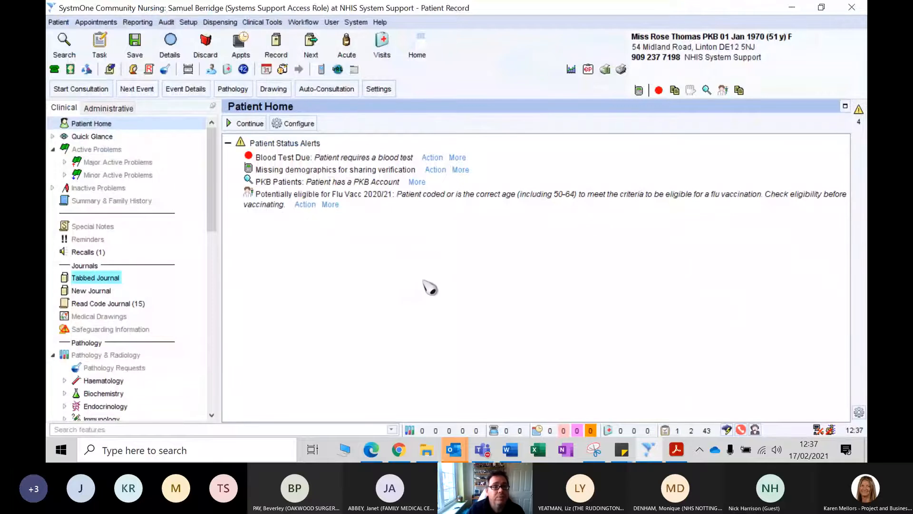
left_click(138, 23)
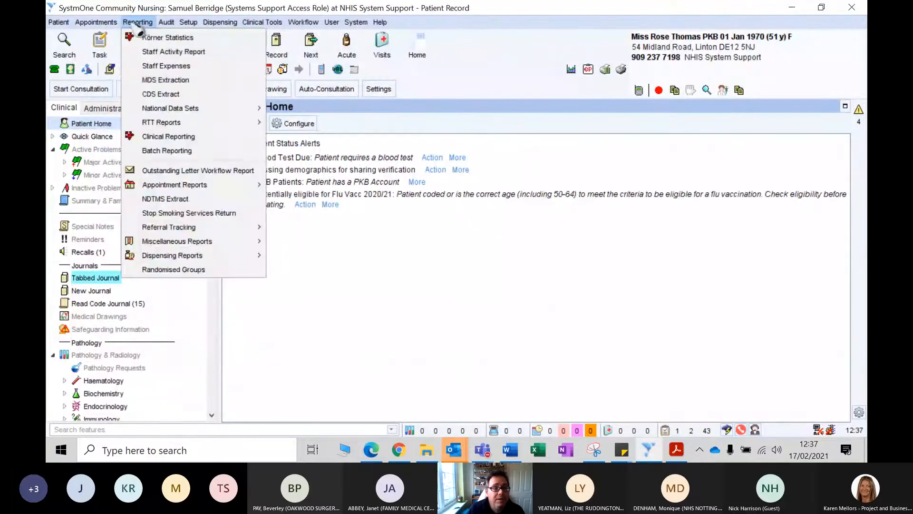
mouse_move(195, 241)
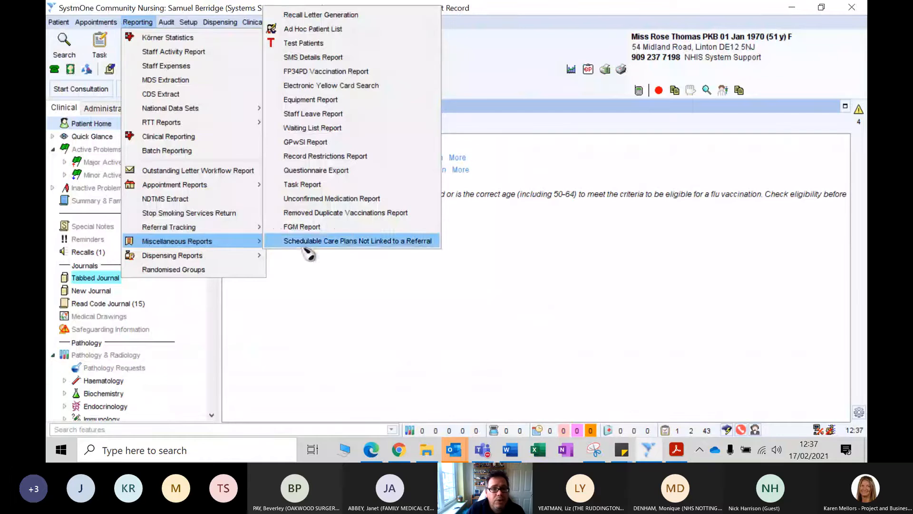
left_click(338, 31)
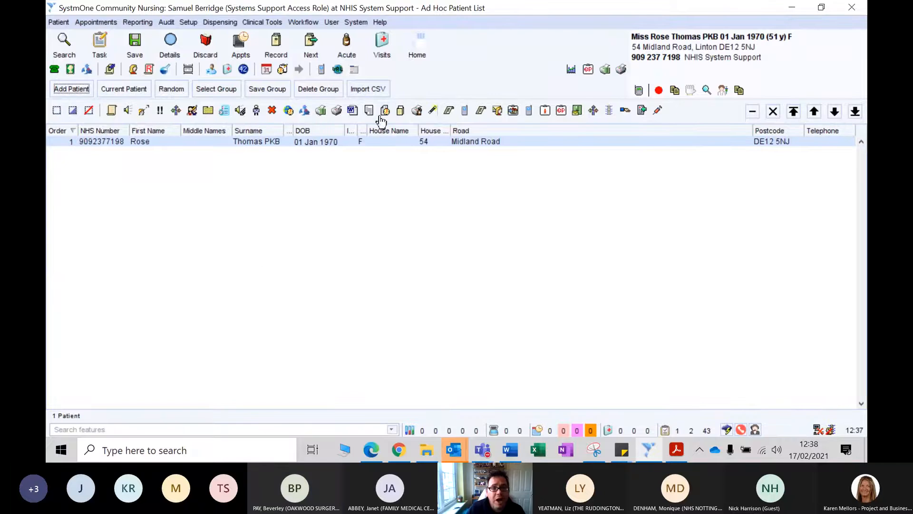
- Import patients from the desktop file contactDetails_20210217_120753 without adding to the current list, and dismiss the list of unmatched NHS numbers
left_click(376, 92)
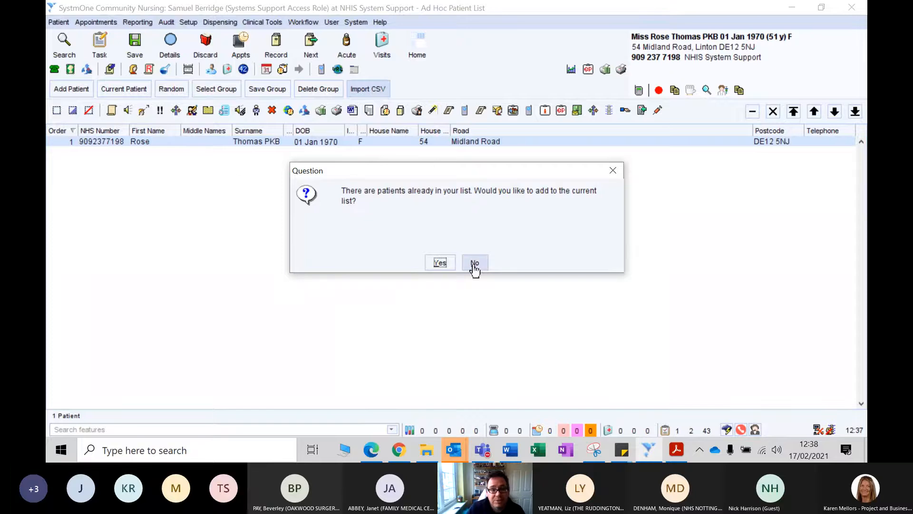
left_click(475, 263)
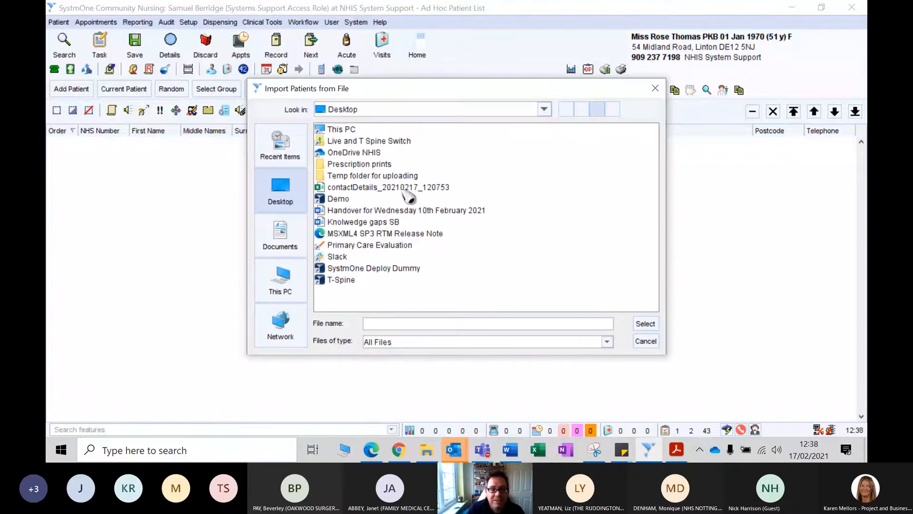
left_click(405, 190)
double_click(405, 190)
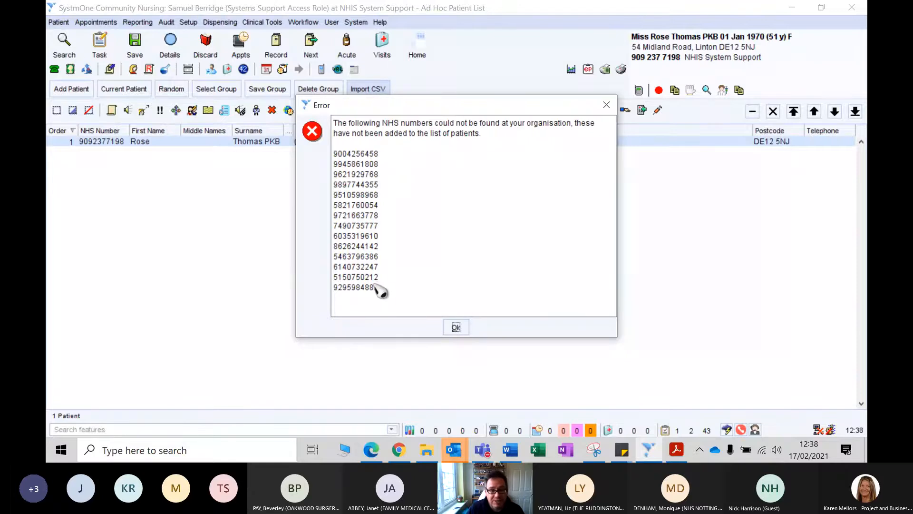
left_click(456, 329)
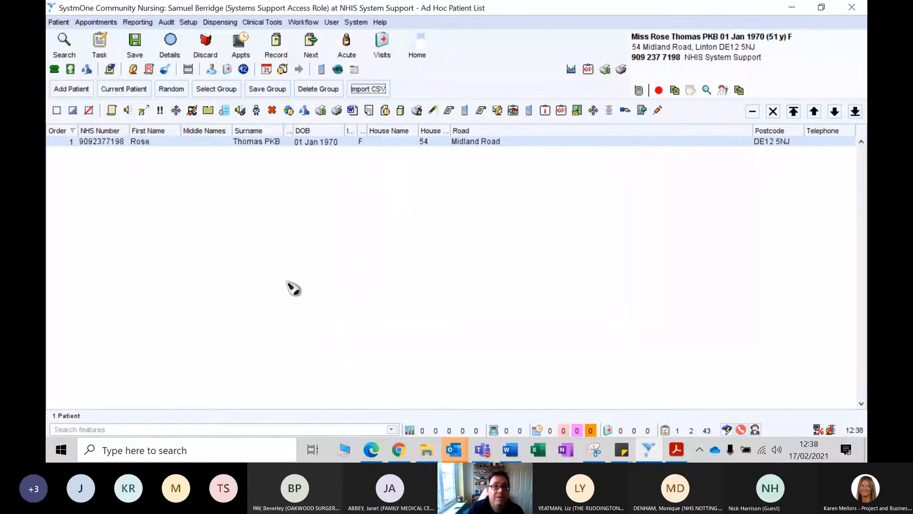
- Save the imported patients to the existing PKB Patients group
left_click(272, 98)
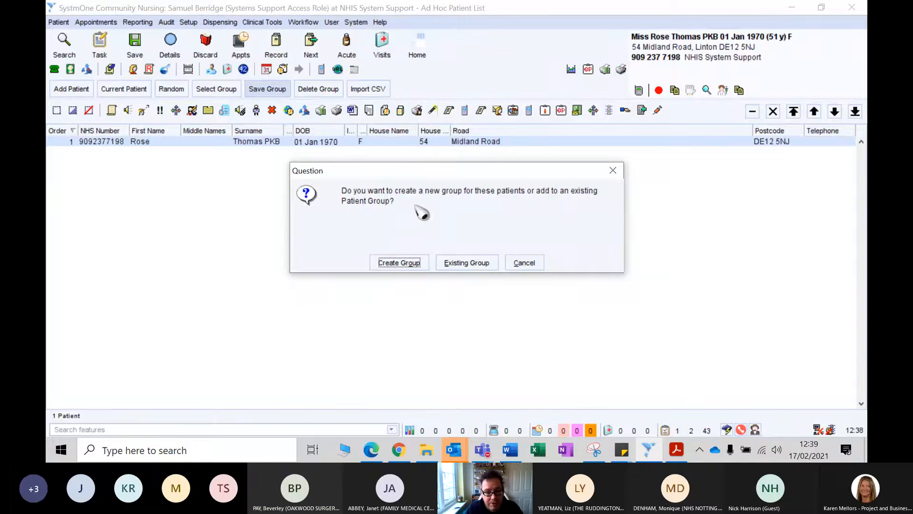
left_click(467, 263)
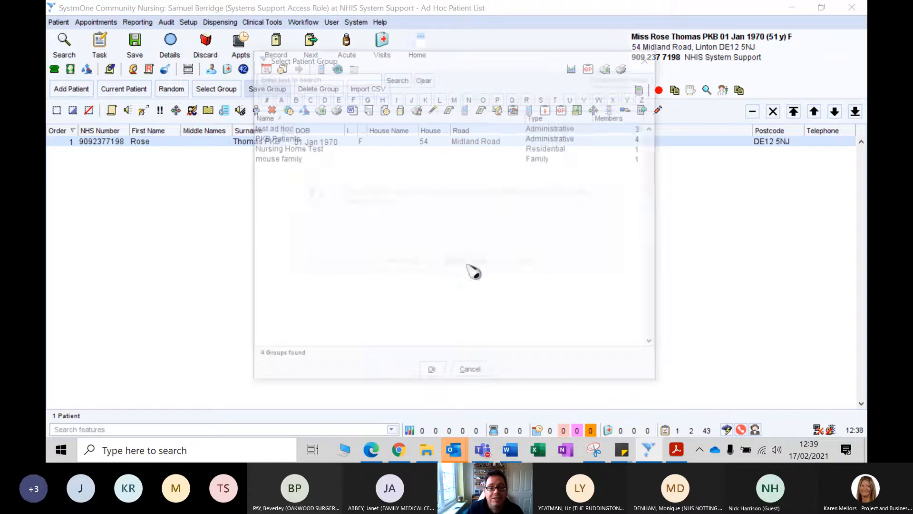
double_click(286, 140)
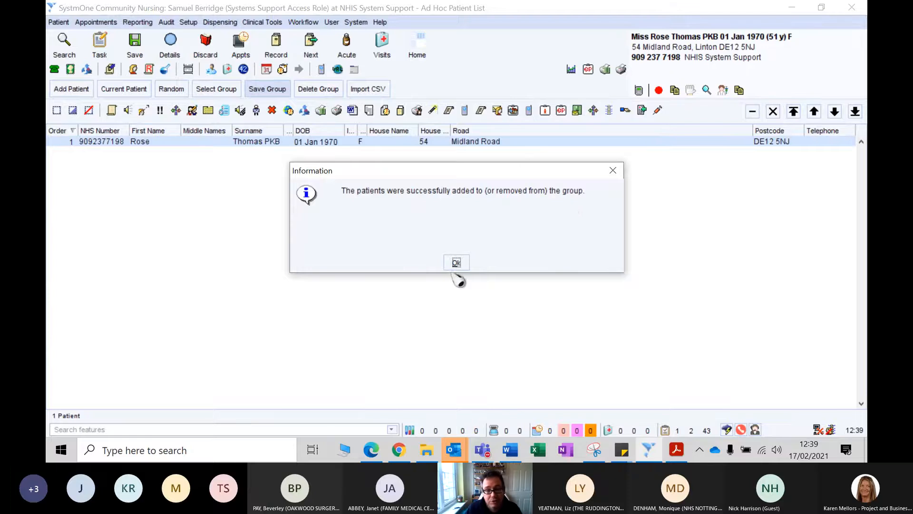
left_click(456, 263)
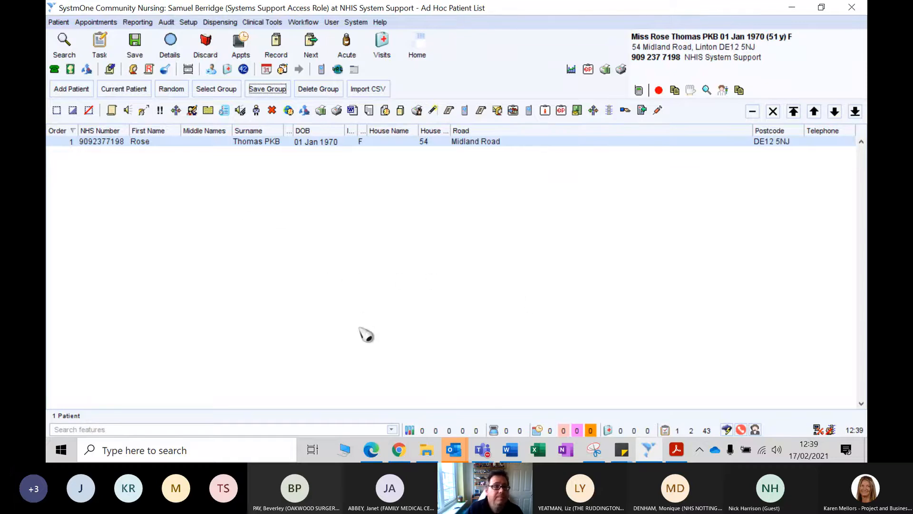
- Open the favourite report PKB Patients in Group for amendment in Clinical Reporting
left_click(145, 23)
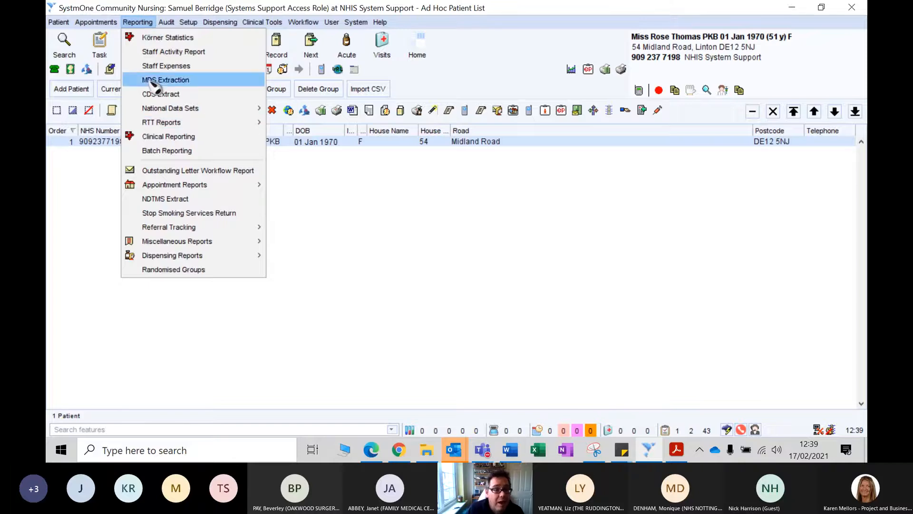
left_click(151, 138)
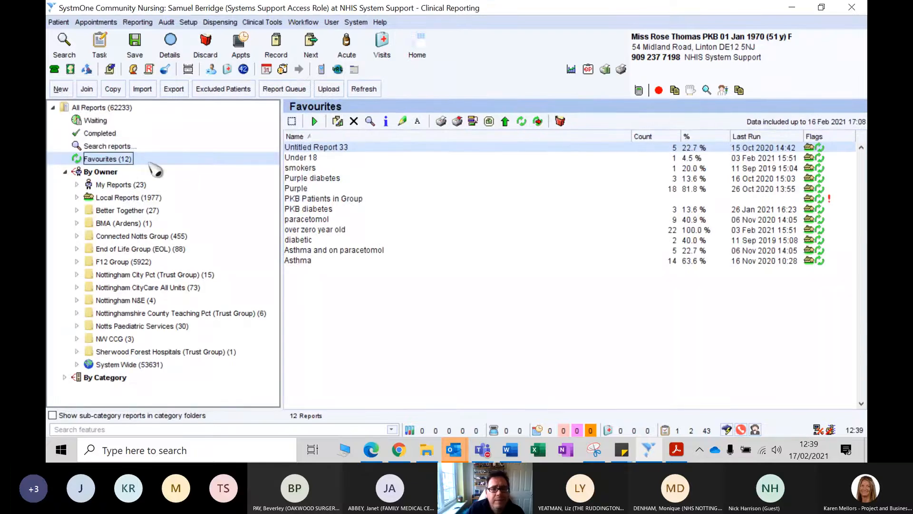
left_click(332, 200)
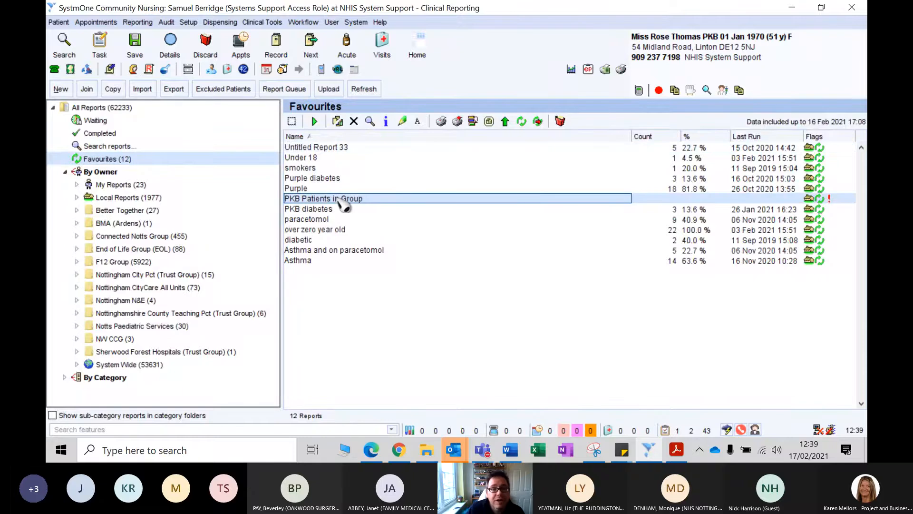
right_click(342, 205)
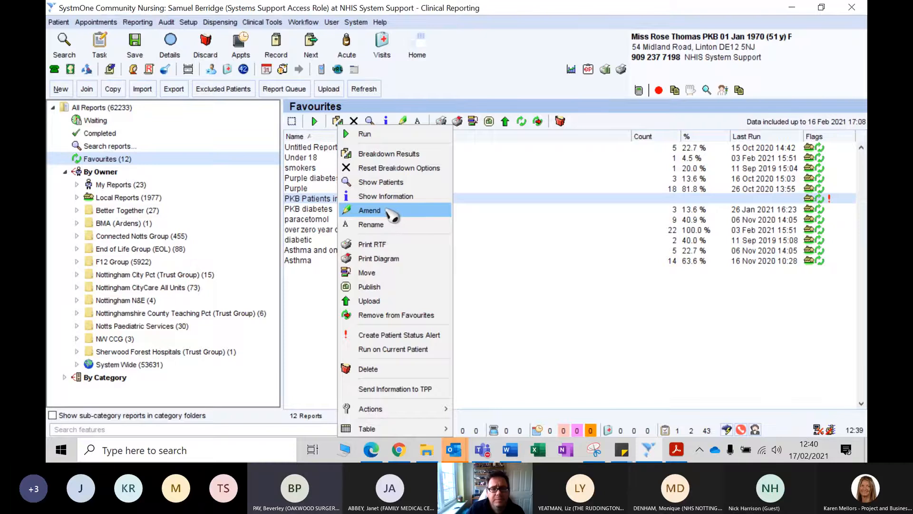
left_click(392, 215)
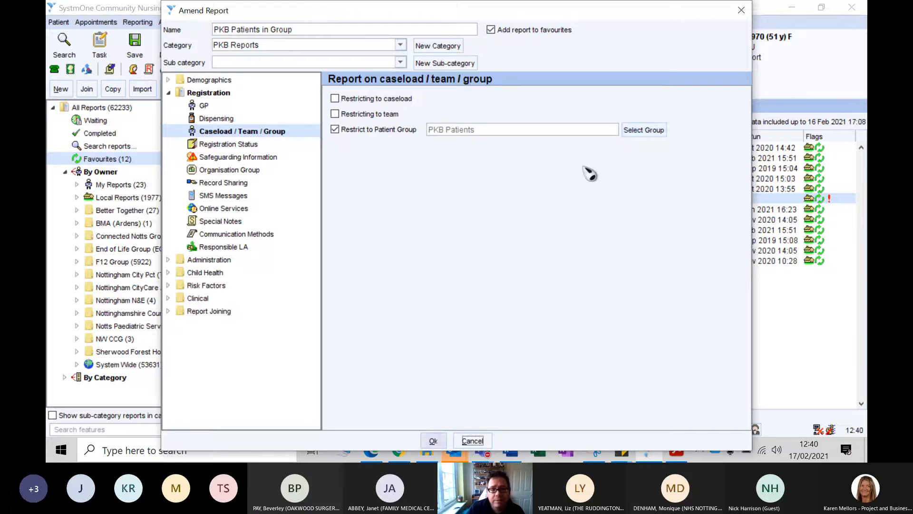
- Review the patient groups available for the report's group restriction, keep PKB Patients, and accept the report
left_click(639, 133)
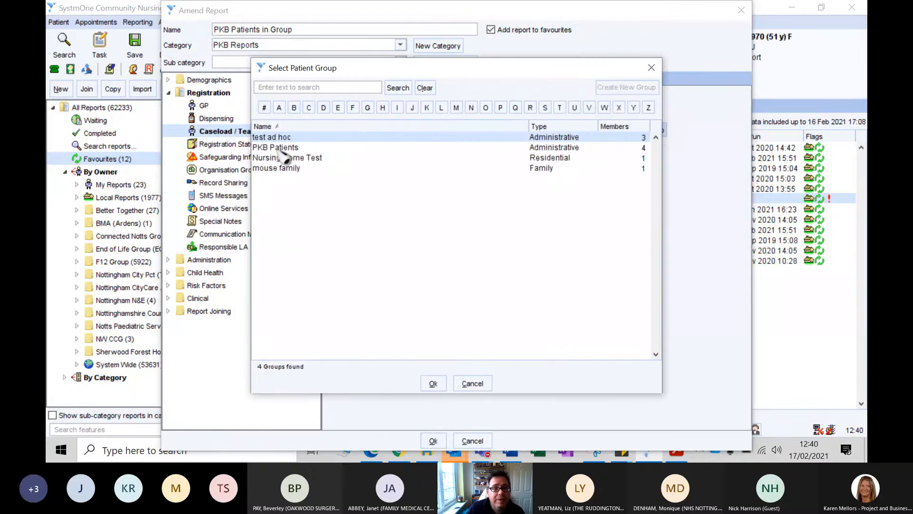
left_click(471, 383)
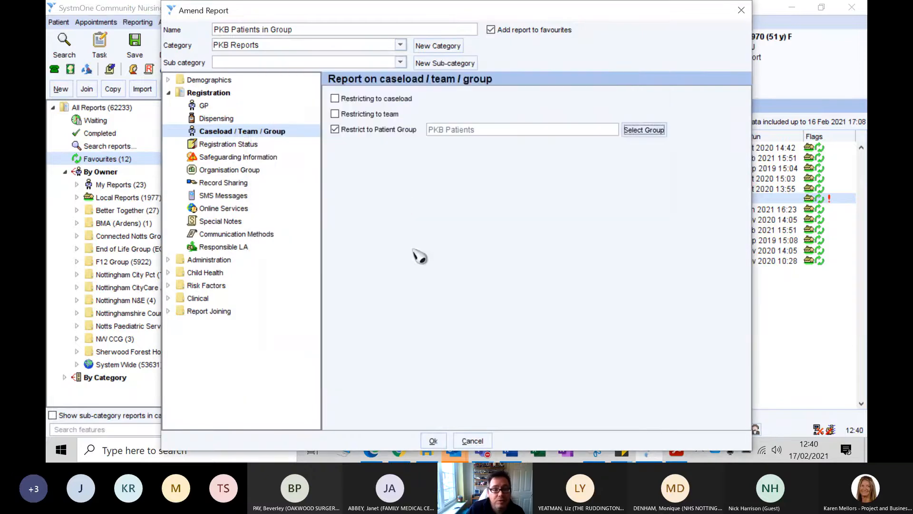
left_click(435, 442)
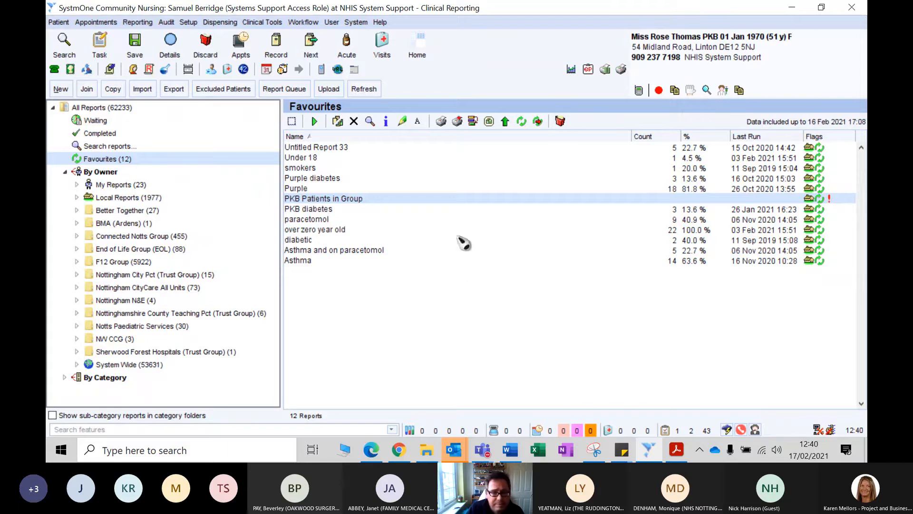
- Run the favourite report PKB Patients in Group
right_click(495, 202)
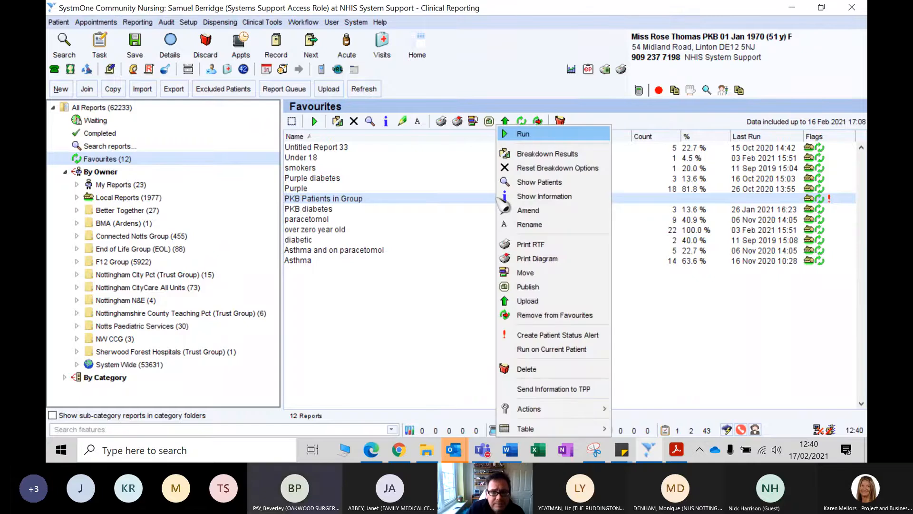
left_click(419, 200)
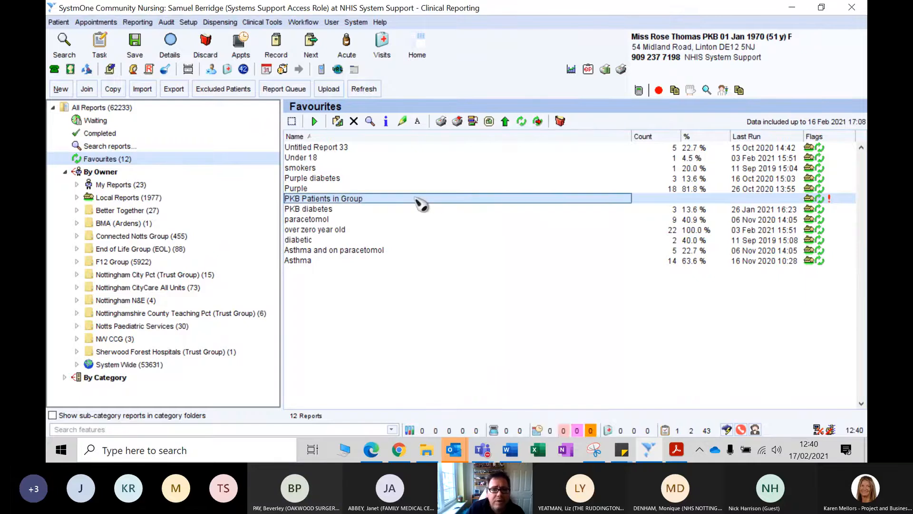
left_click(314, 121)
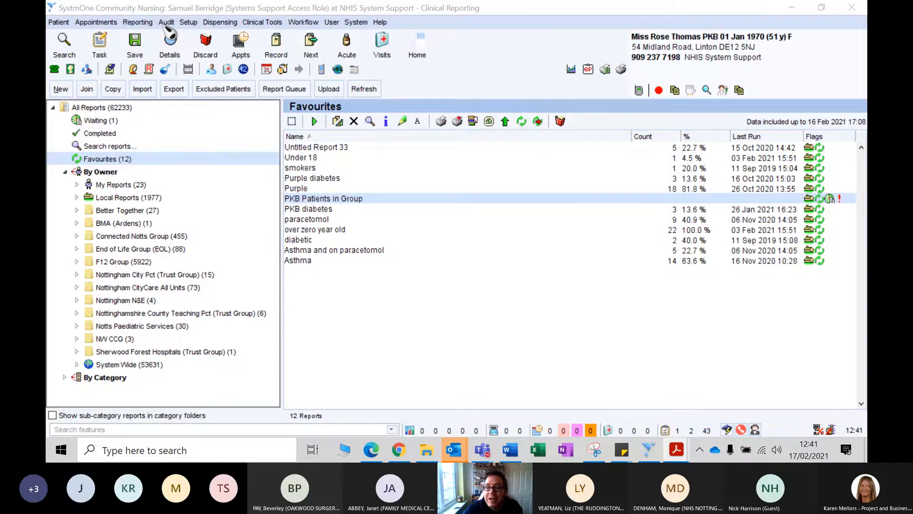
- Open the Patient Status Alerts setup and examine the settings and icon choices for a new alert, cancelling without creating it
left_click(188, 22)
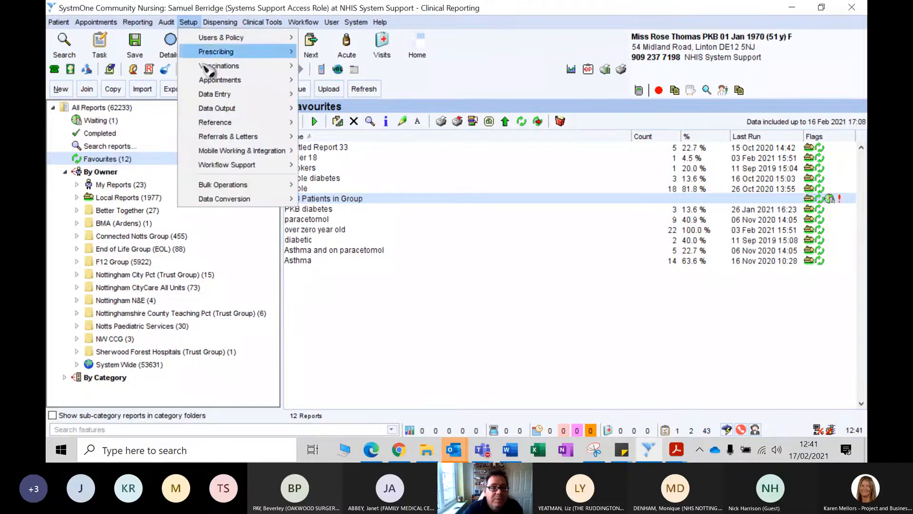
mouse_move(213, 109)
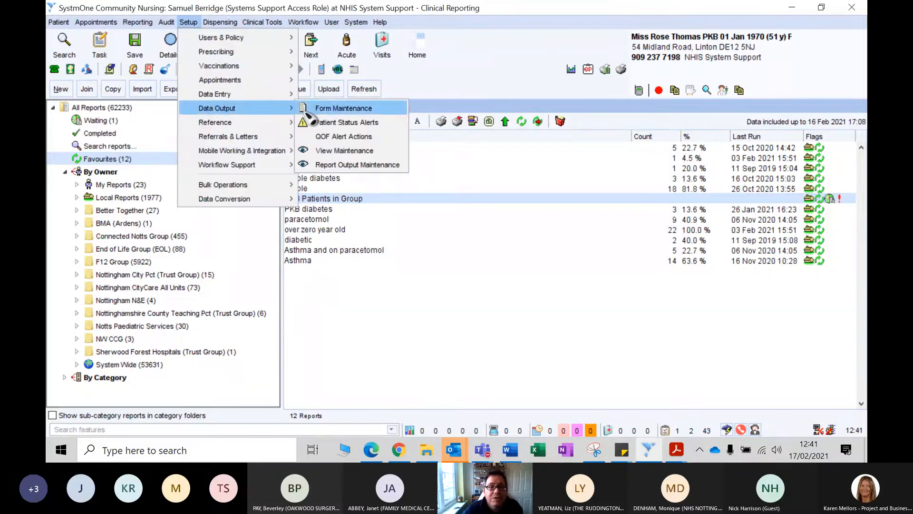
left_click(334, 132)
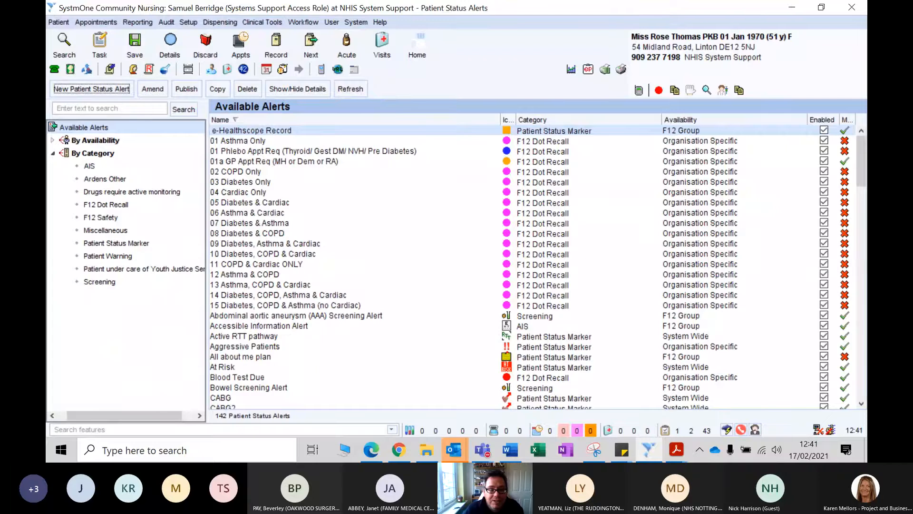
left_click(101, 90)
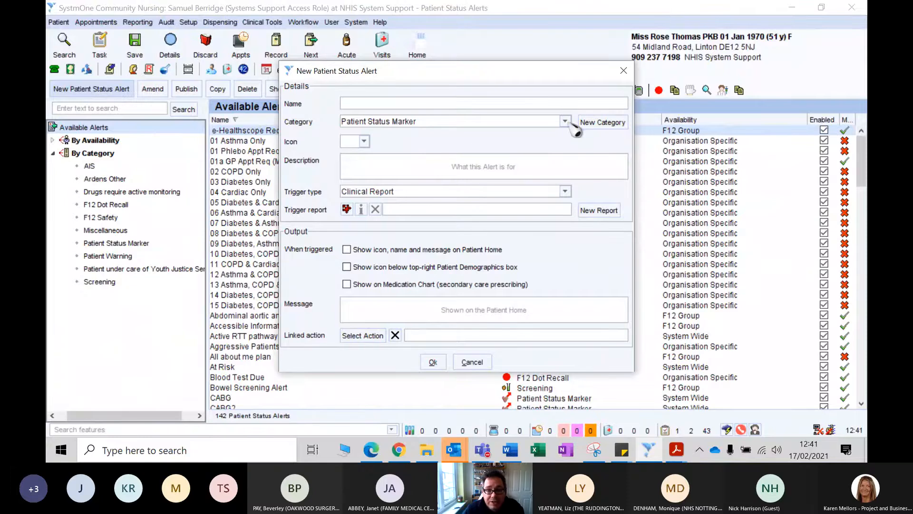
left_click(364, 141)
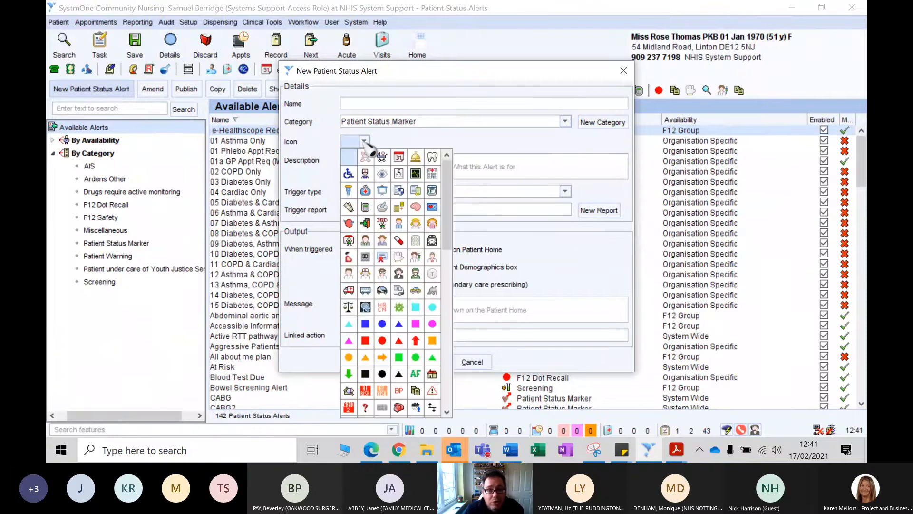
left_click(440, 143)
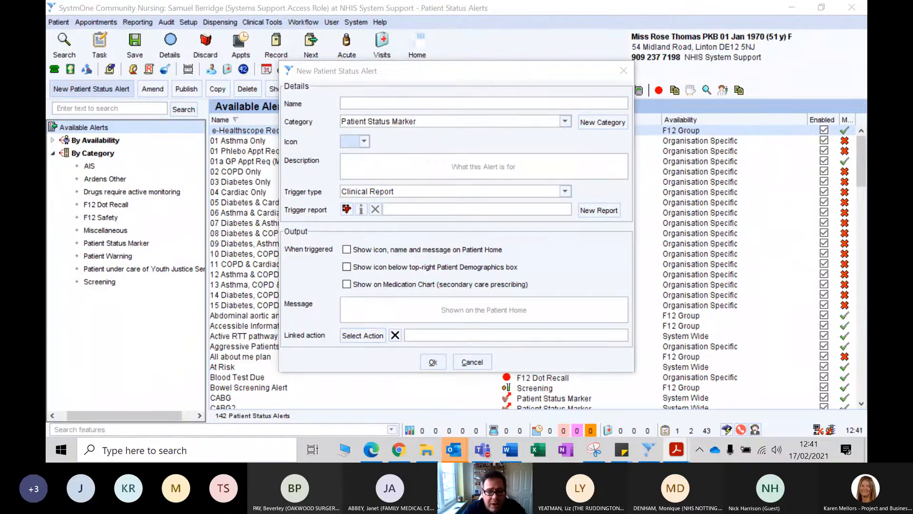
left_click(459, 362)
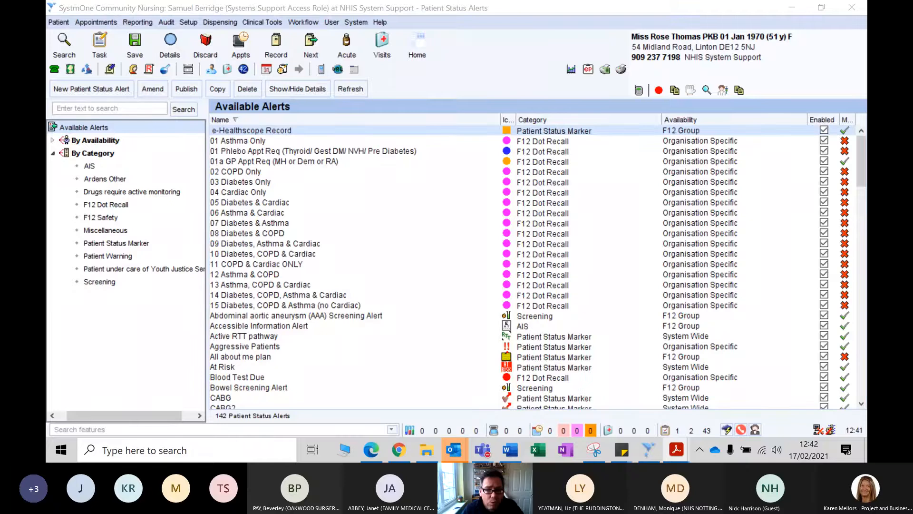
- Check the PKB Patients alert icon in the patient demographics box for a linked action and dismiss the message
left_click(708, 92)
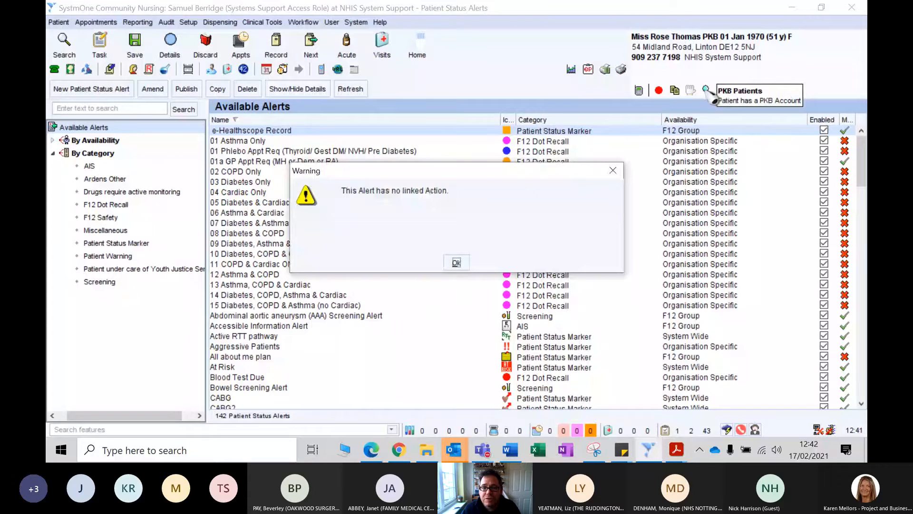
left_click(455, 262)
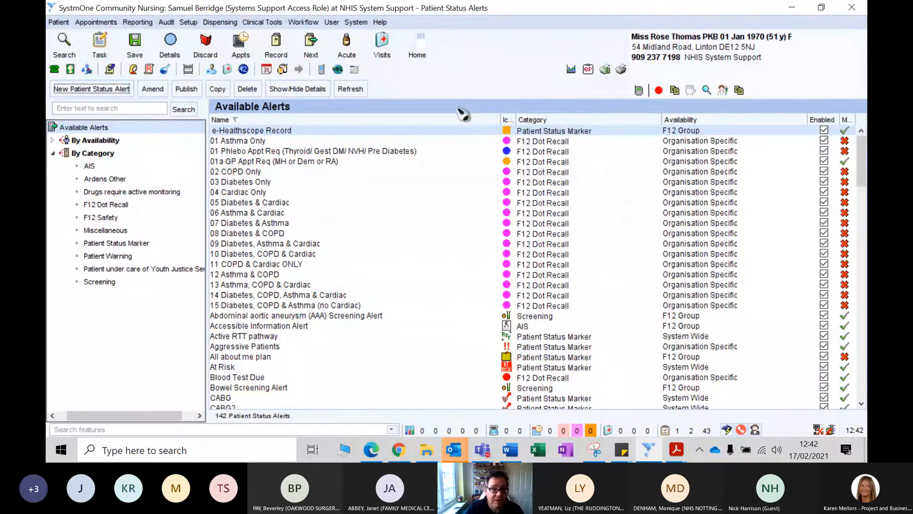
- Return to the SystmOne home screen, minimise the application and stop presenting the screen in the Teams meeting
left_click(419, 48)
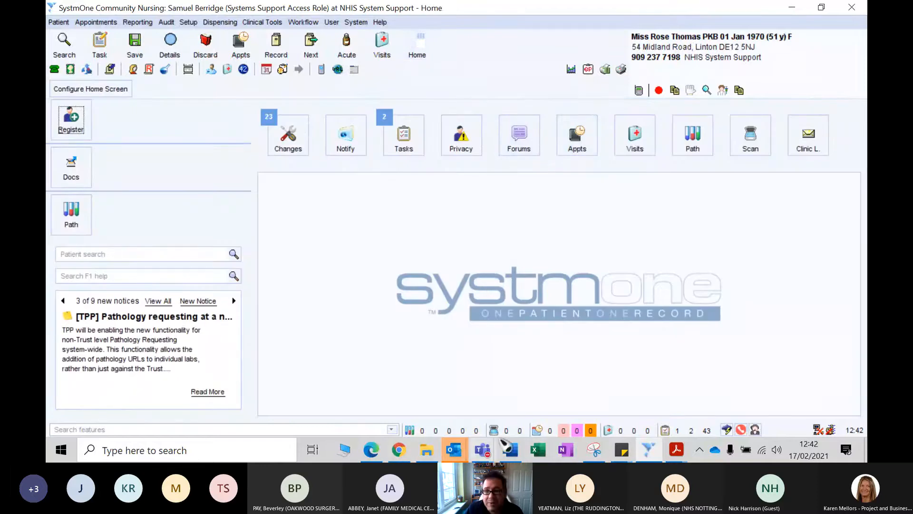
left_click(791, 8)
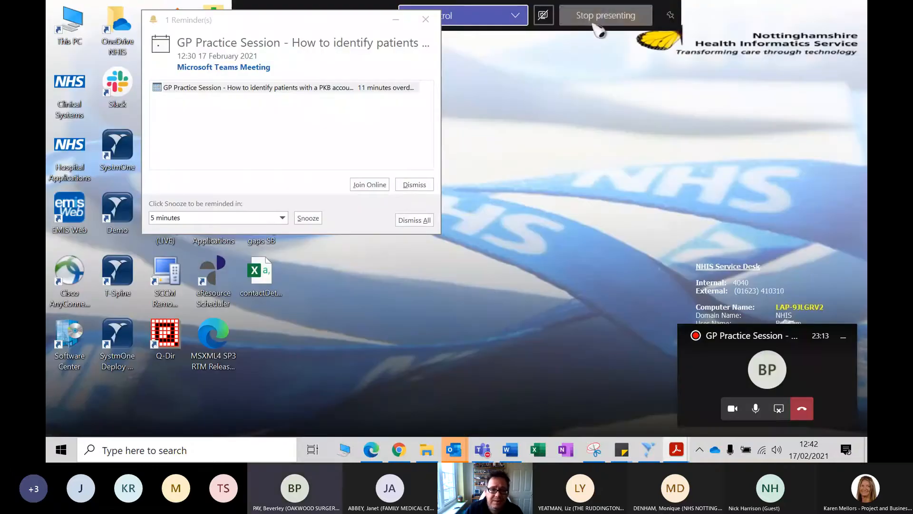
left_click(605, 15)
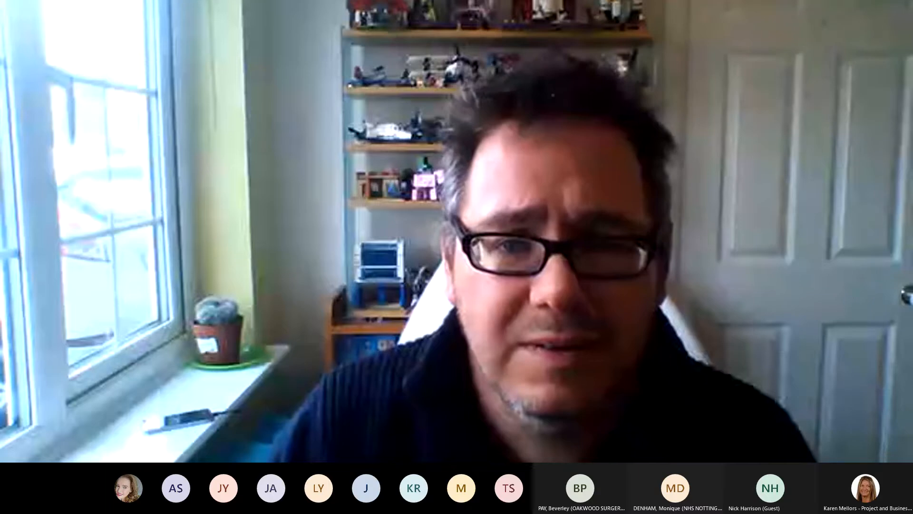